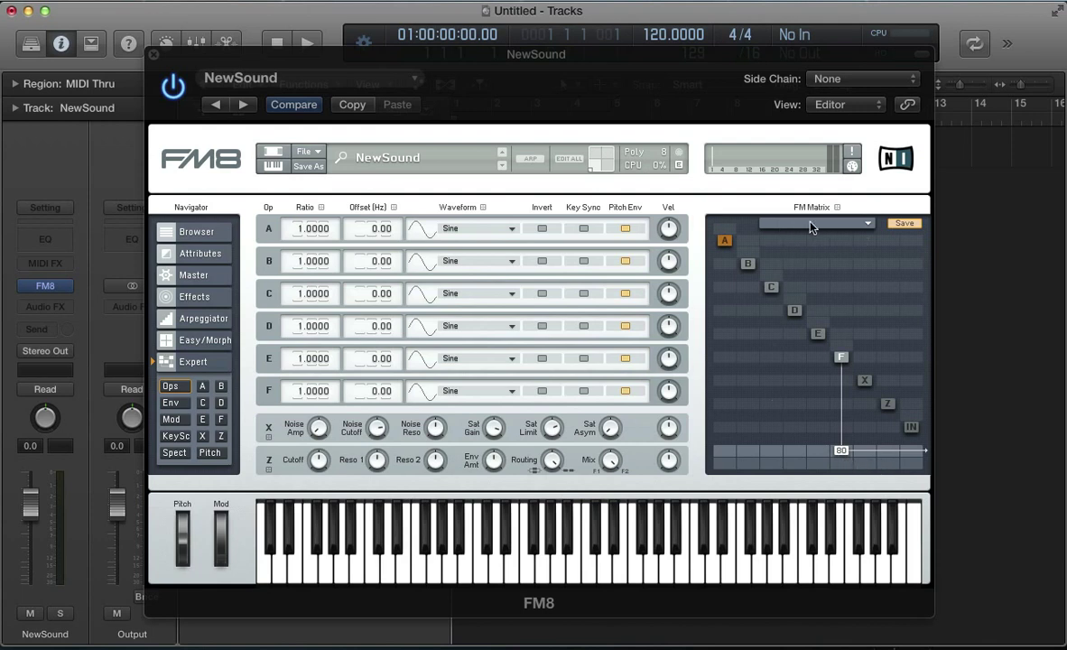
# Load the 1C 5M #3 routing preset into the FM matrix
pyautogui.click(867, 225)
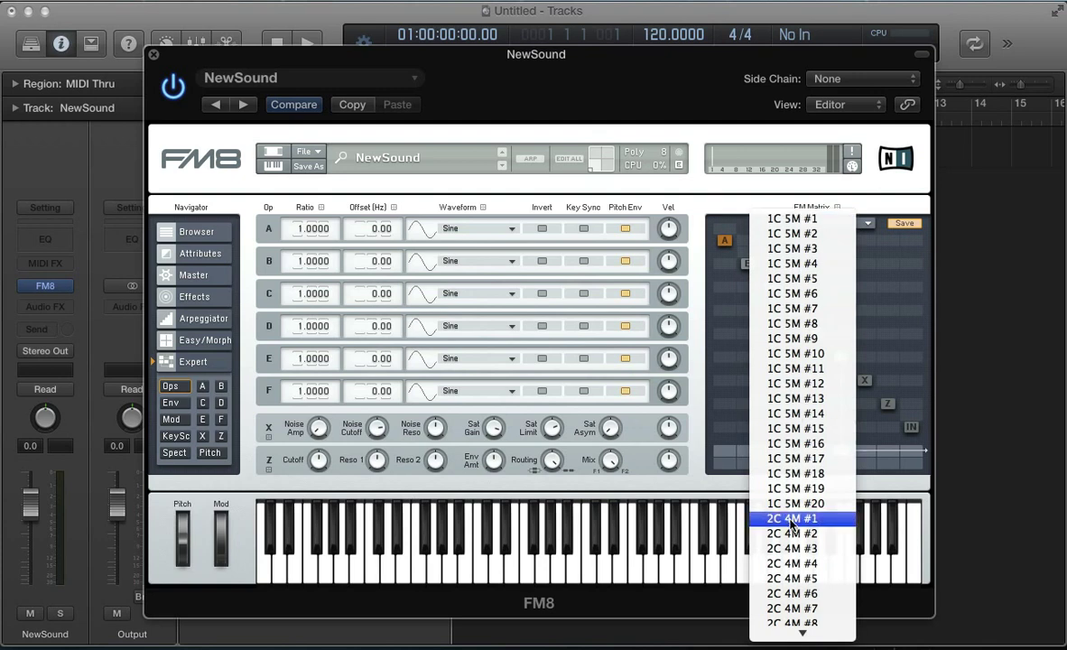
pyautogui.moveTo(796, 637)
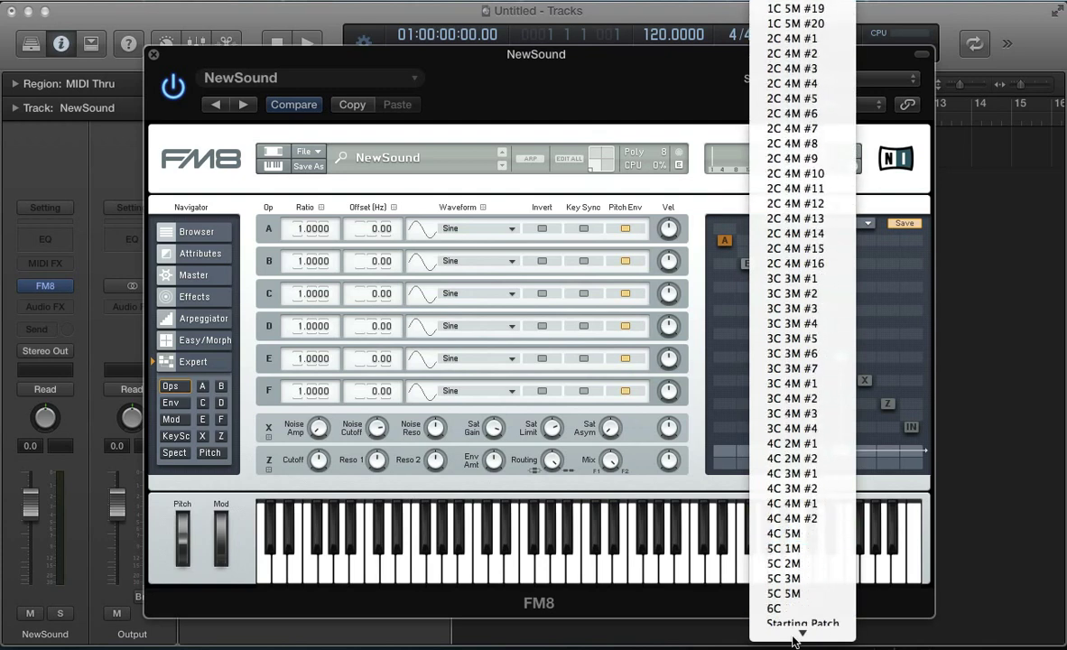
pyautogui.scroll(6, 802, 316)
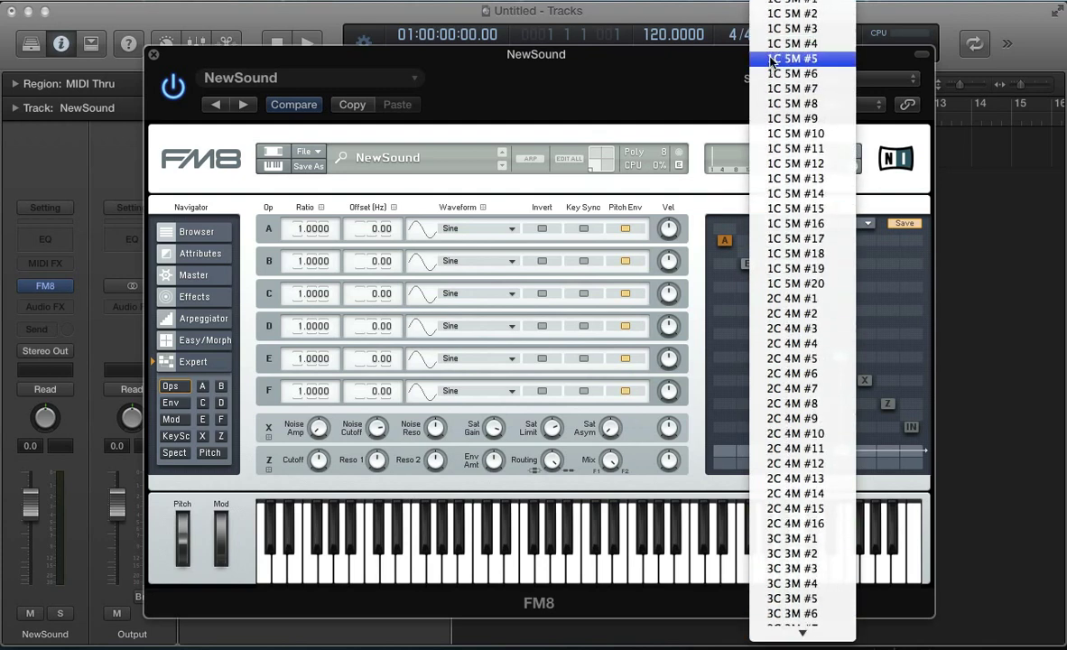
pyautogui.click(774, 34)
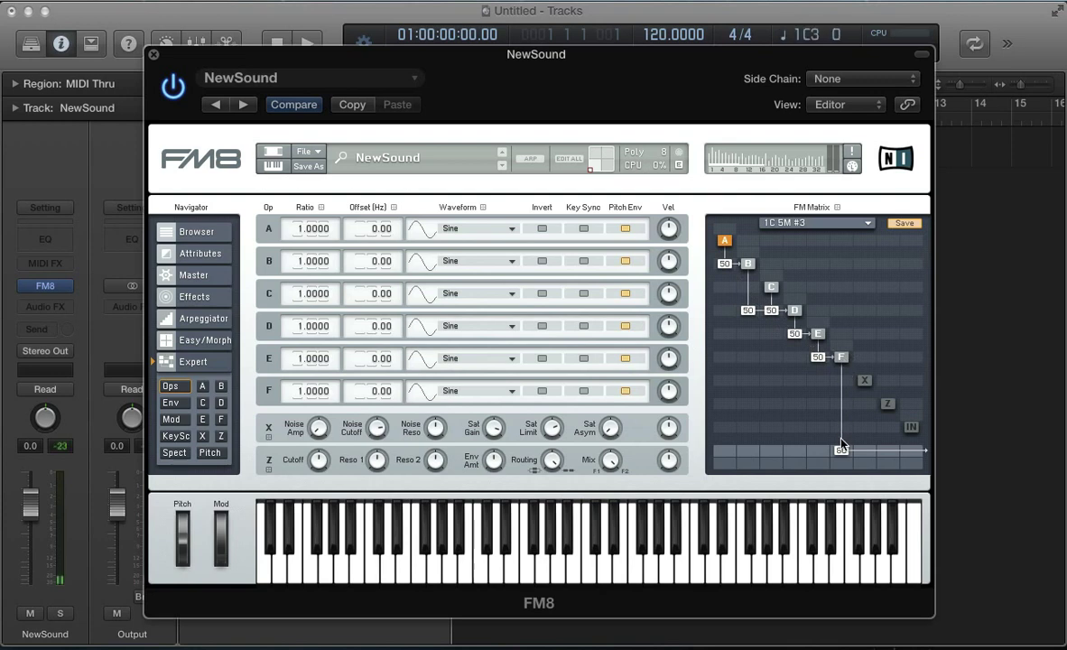
# Start a new sound and load the 1C 5M #8 routing preset into the FM matrix
pyautogui.click(304, 152)
pyautogui.click(306, 154)
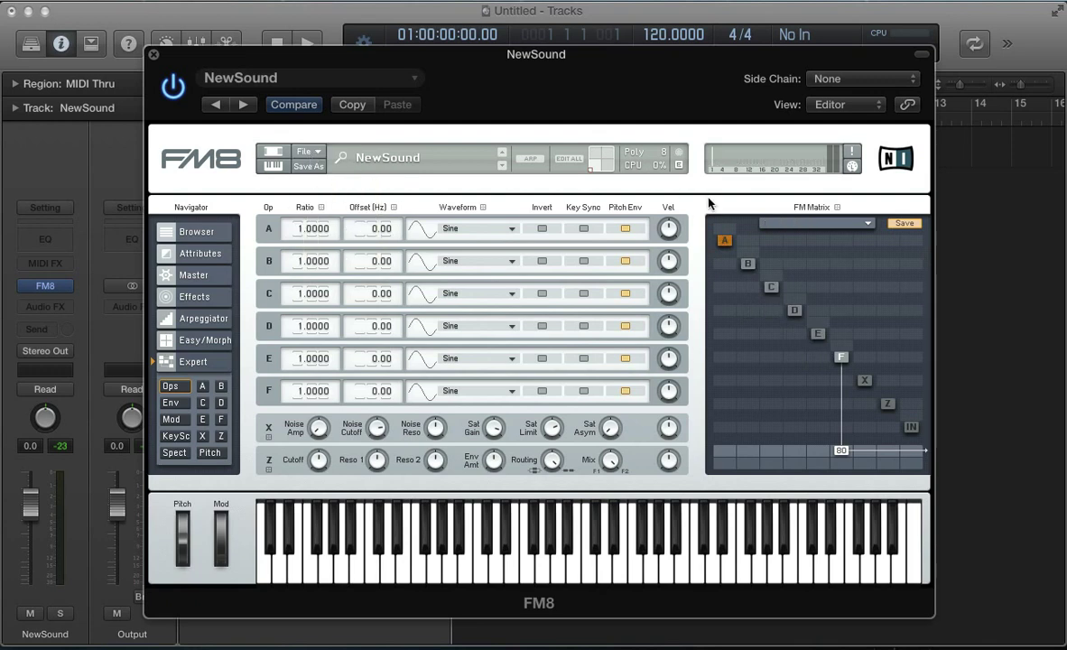
pyautogui.click(767, 223)
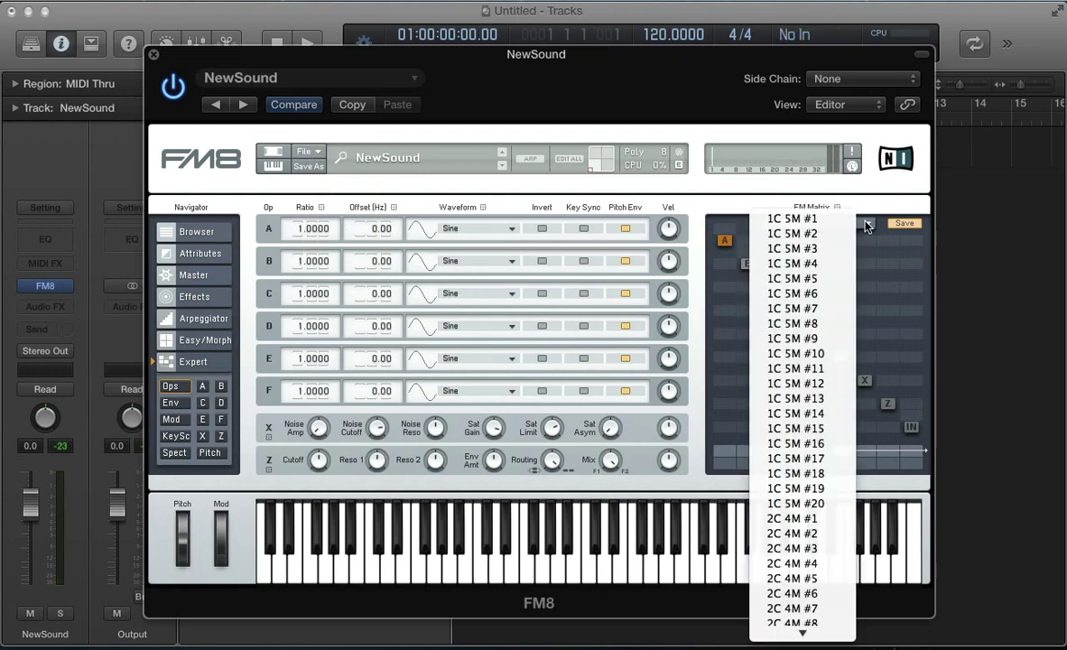
pyautogui.click(756, 325)
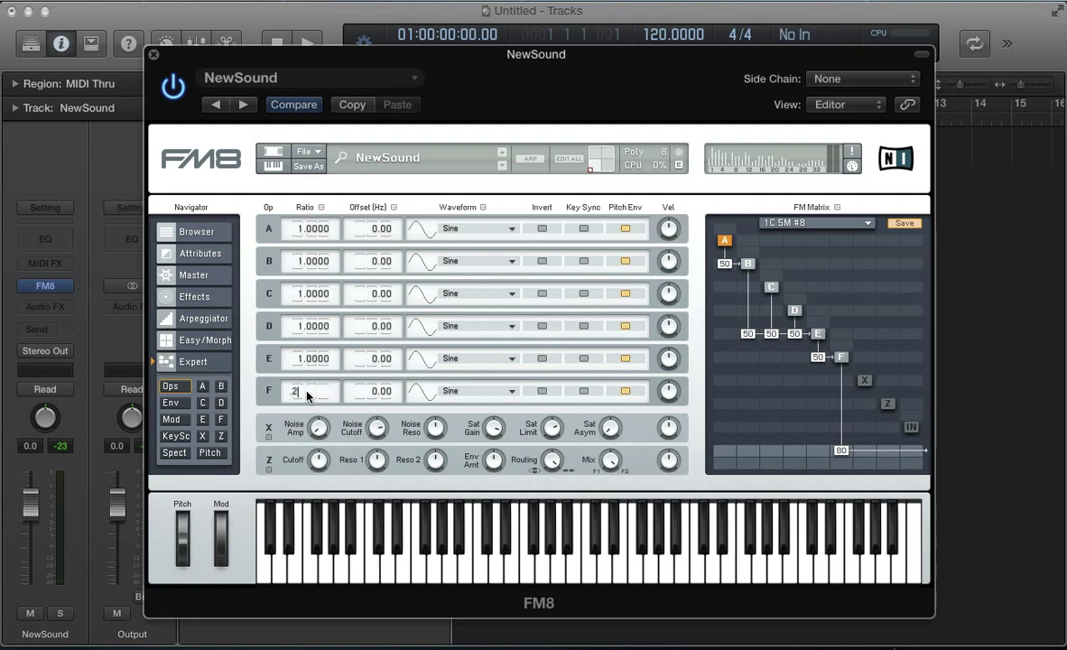
# Set the ratio of operator F to 0.25 and the ratio of operator E to 0.5
pyautogui.write('5')
pyautogui.press('Return')
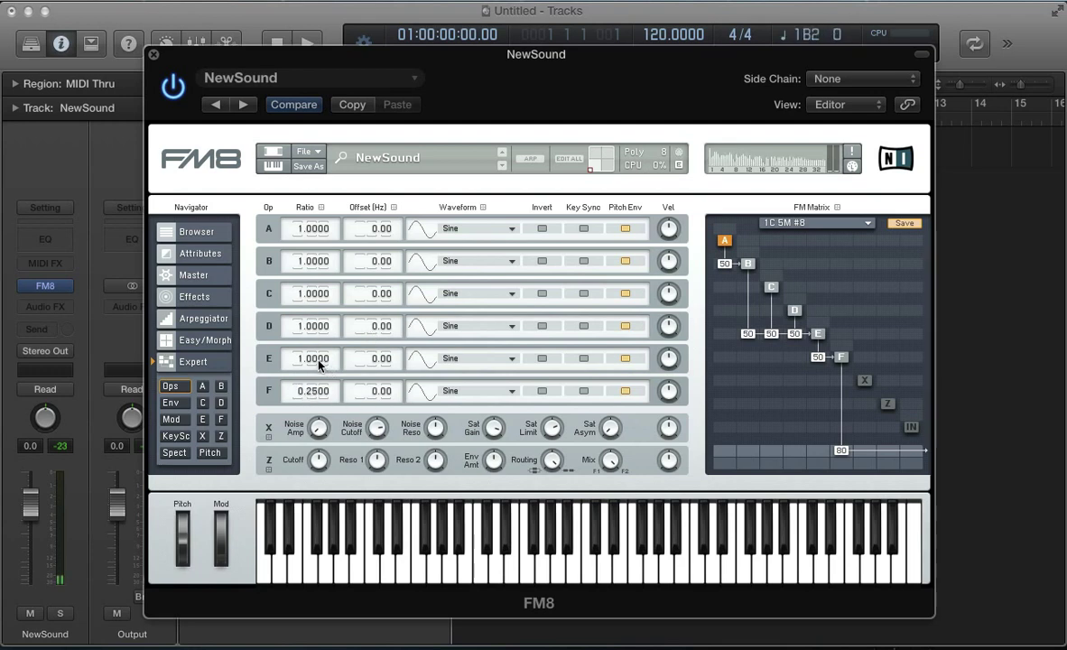
pyautogui.doubleClick(307, 358)
pyautogui.write('.5')
pyautogui.press('Return')
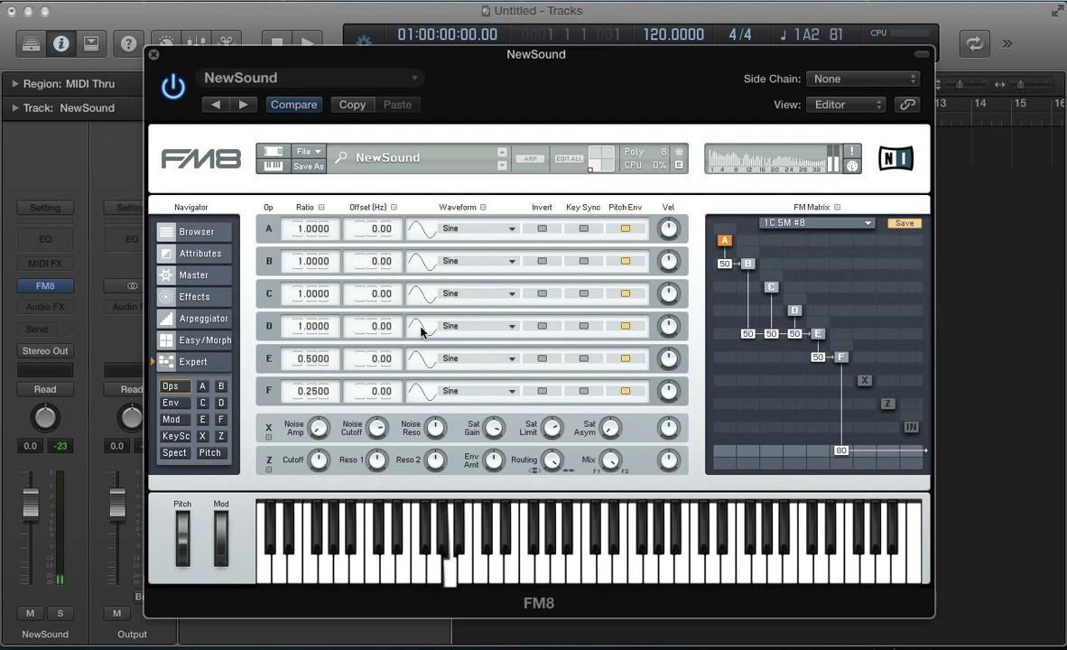
# Change the waveforms to Square for B, Soft Tristate for C, 2nd Formant for D and 5th Formant for F, and set F's ratio to 0.4950
pyautogui.click(446, 326)
pyautogui.click(456, 402)
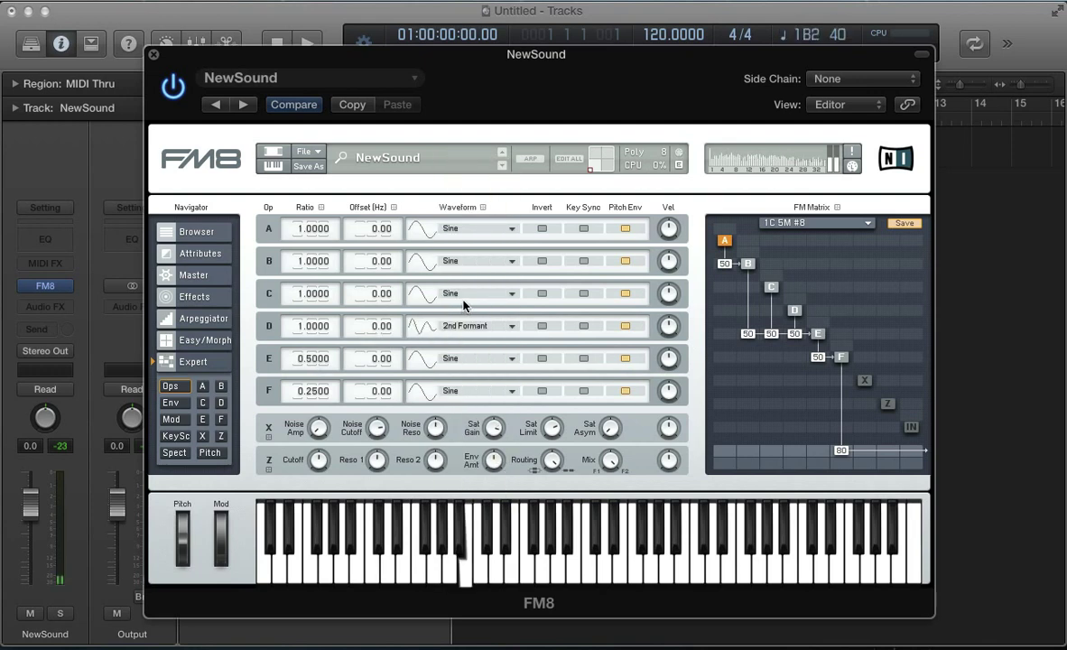
pyautogui.click(451, 359)
pyautogui.click(461, 243)
pyautogui.click(456, 261)
pyautogui.click(451, 204)
pyautogui.click(465, 391)
pyautogui.click(466, 443)
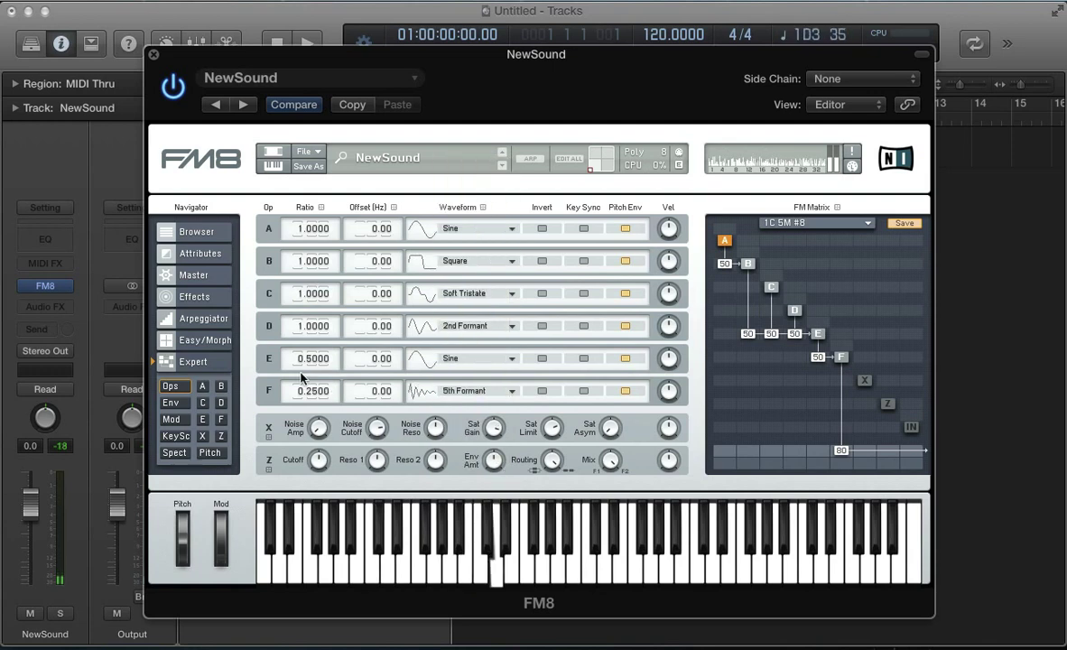
pyautogui.moveTo(313, 391); pyautogui.dragTo(324, 186)
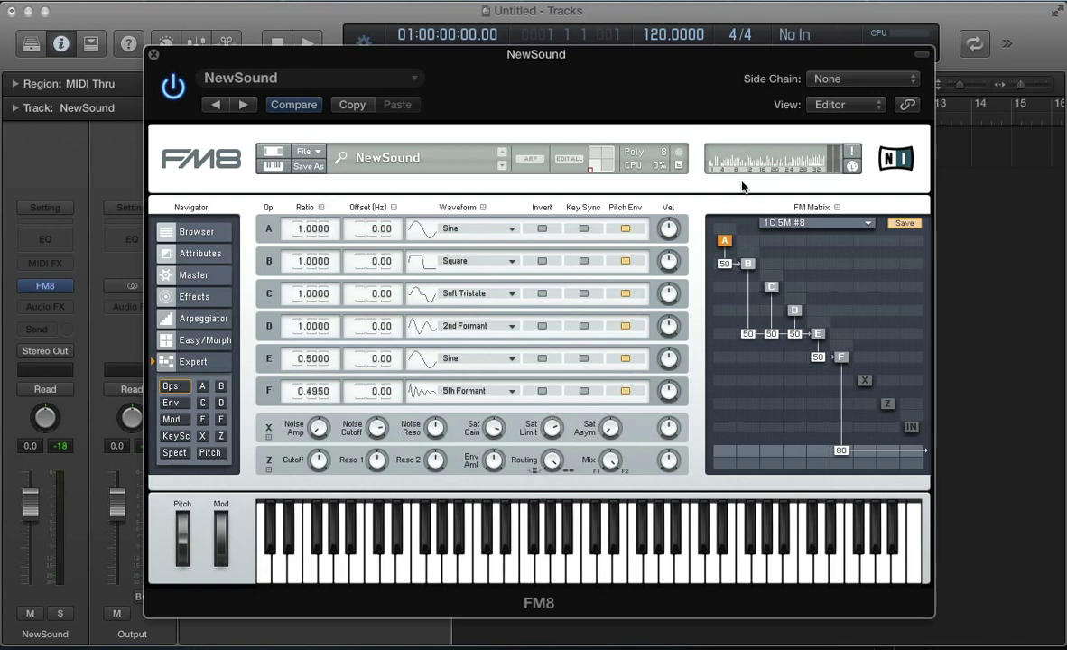
# Start another new sound and load the 2C 4M #1 routing preset into the FM matrix
pyautogui.click(305, 151)
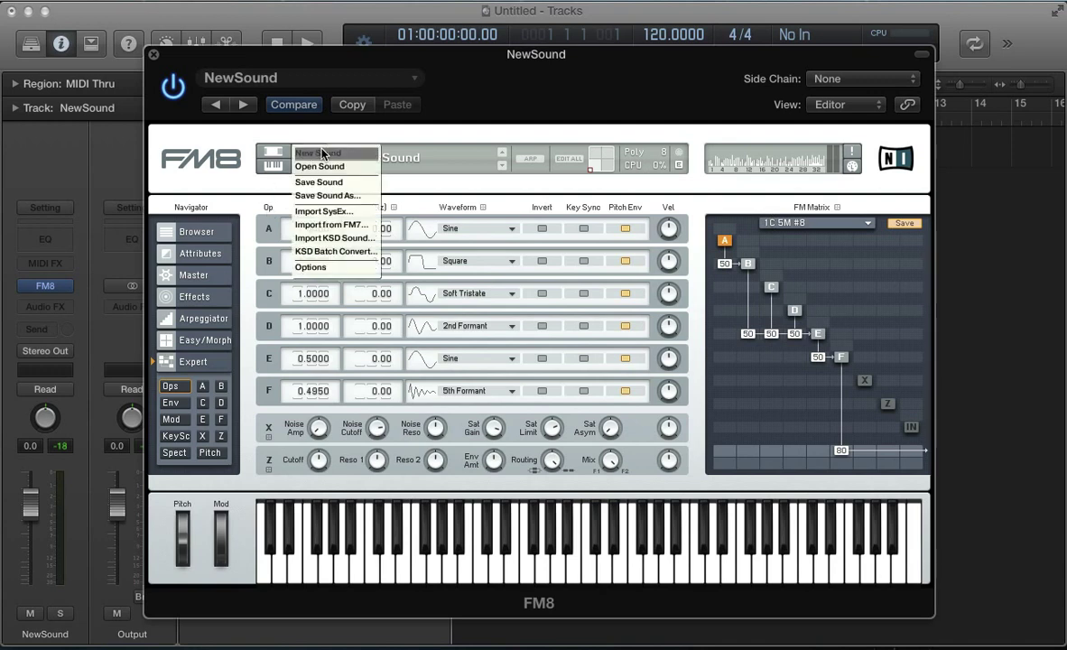
pyautogui.click(297, 136)
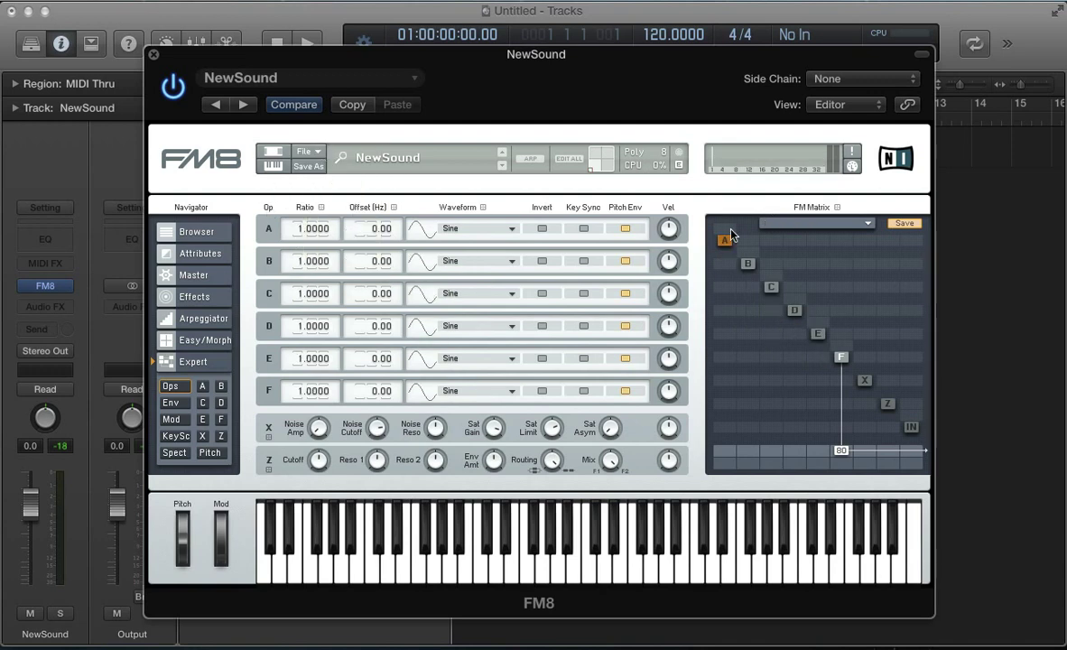
pyautogui.click(868, 224)
pyautogui.click(799, 518)
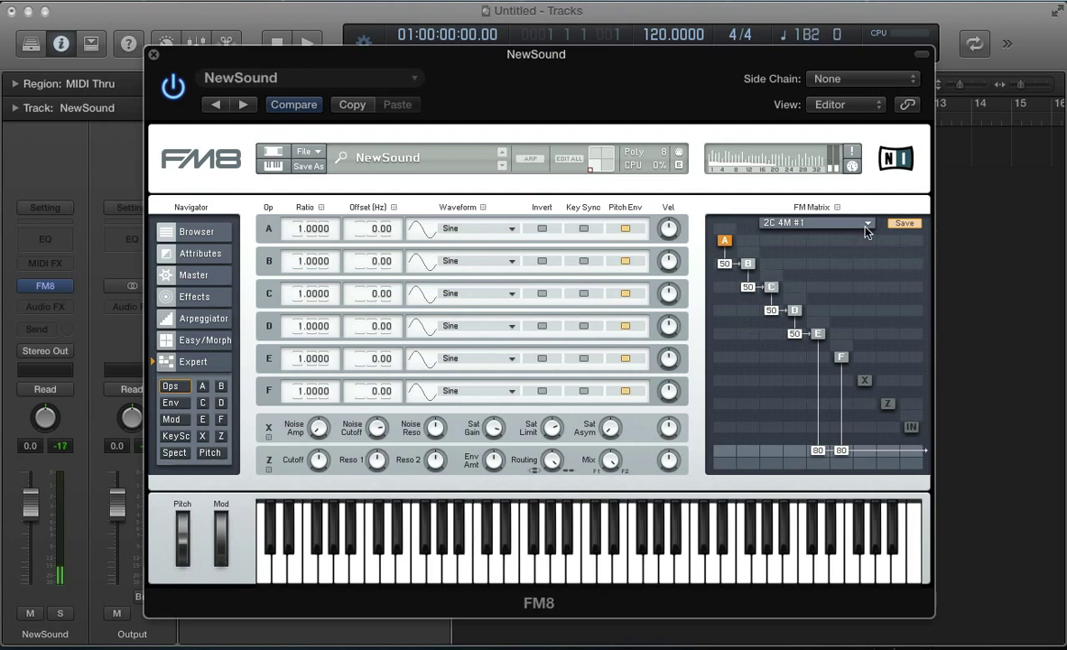
# Try the 4C 3M #1 and 2C - X - Z routing presets in turn in the FM matrix
pyautogui.click(799, 222)
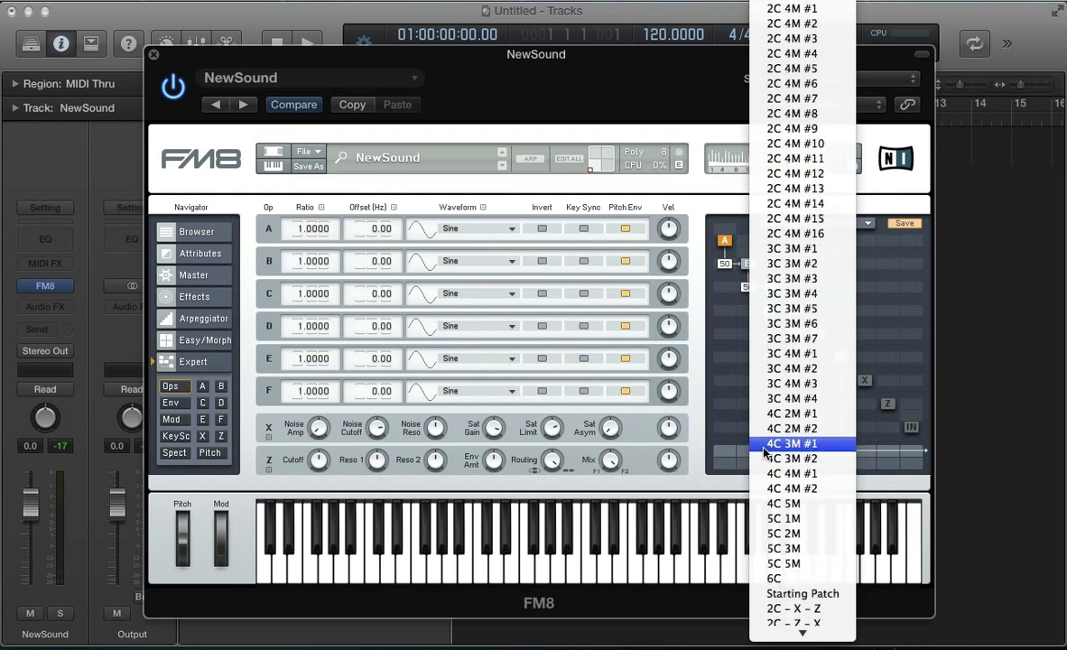
pyautogui.click(786, 442)
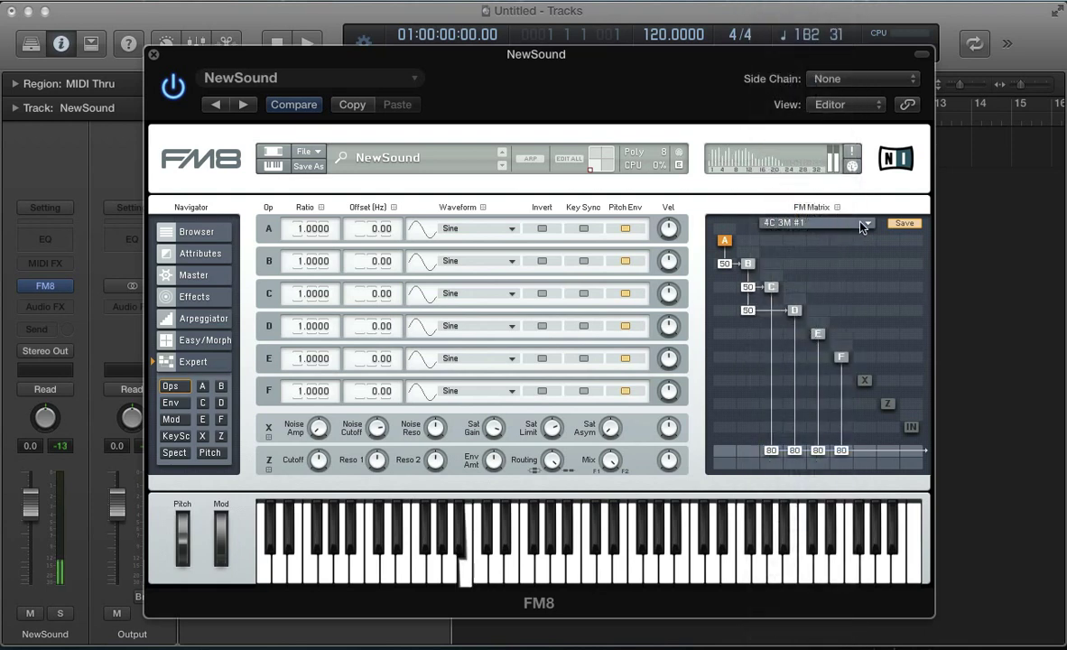
pyautogui.click(826, 223)
pyautogui.moveTo(810, 642)
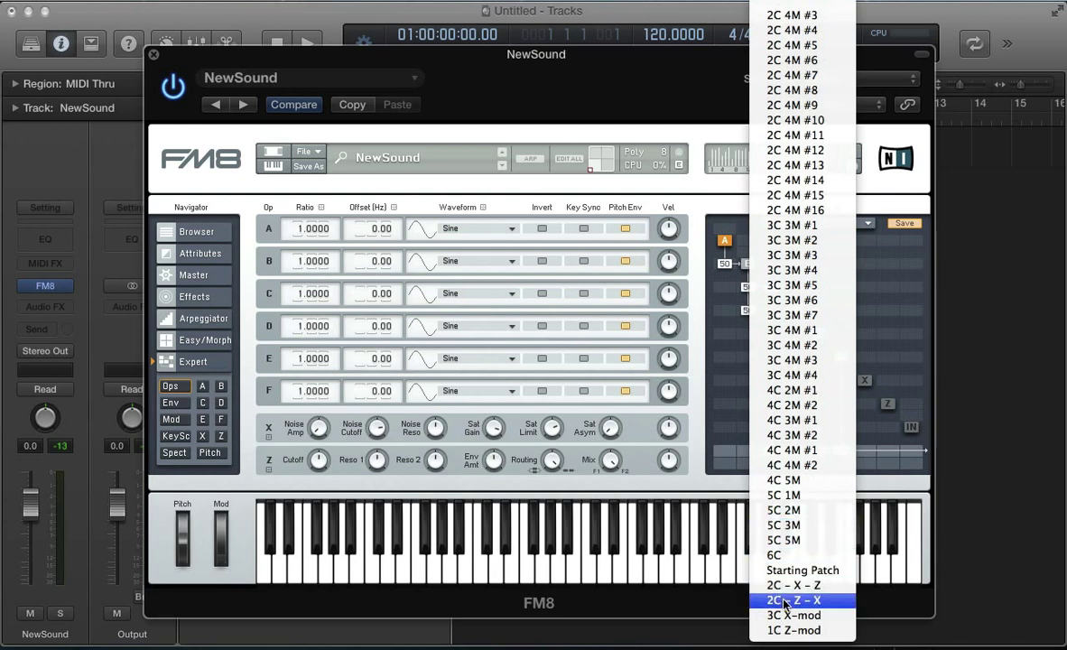
pyautogui.click(787, 585)
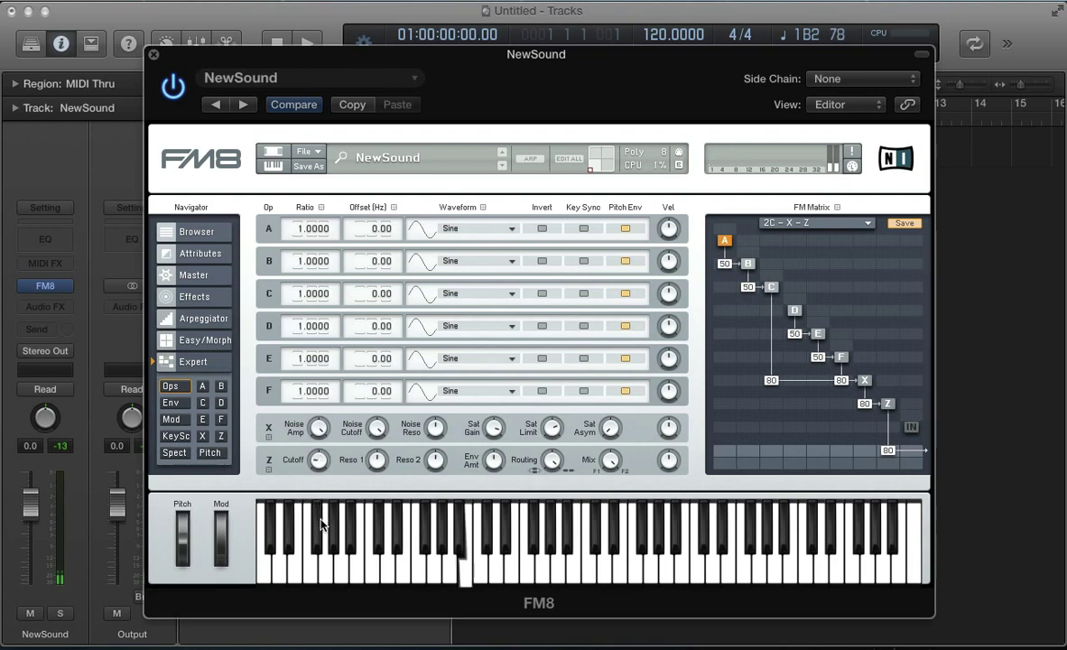
# Switch the FM matrix to the 3C X-mod routing preset
pyautogui.click(802, 223)
pyautogui.moveTo(790, 647)
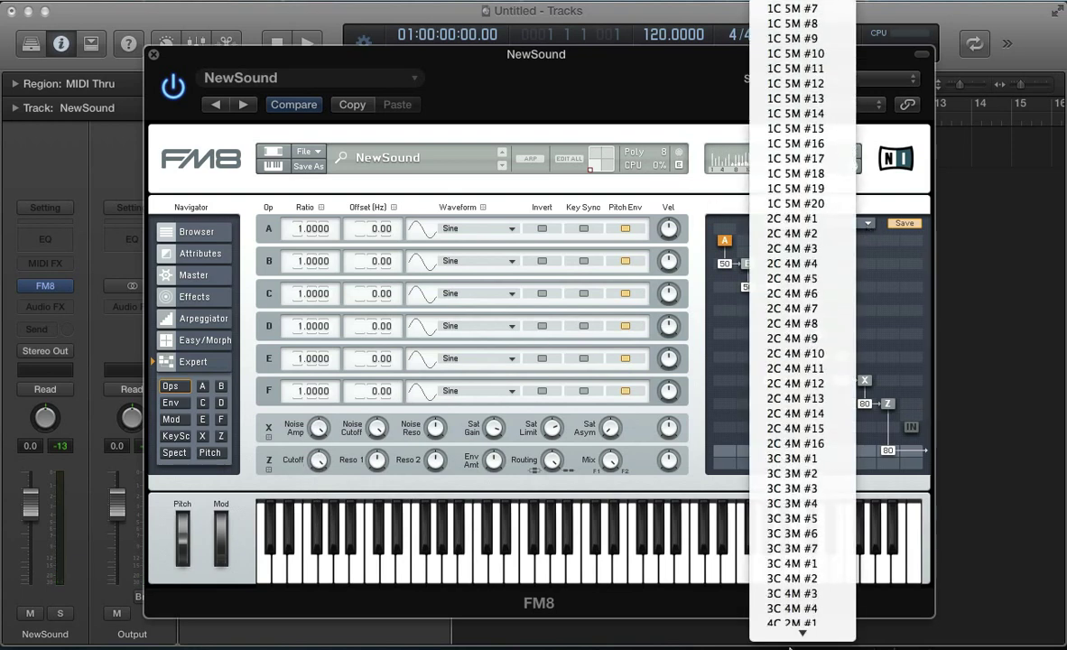
pyautogui.click(789, 615)
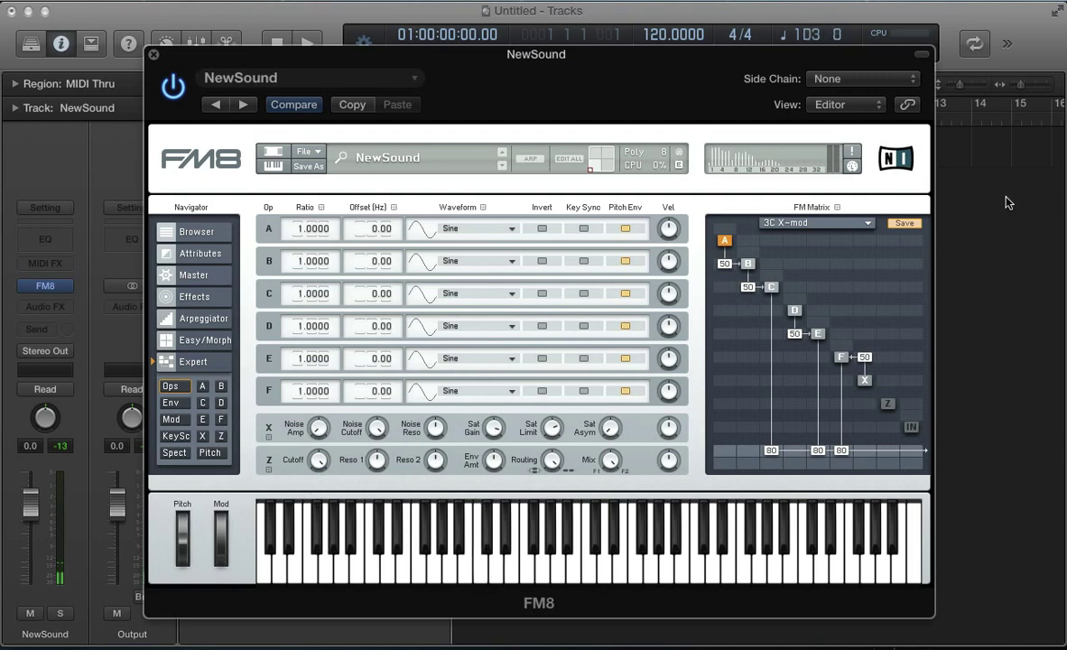
# Load the 1C 5M #1 matrix preset and remove the connections from operator D to E and from E to F
pyautogui.click(865, 227)
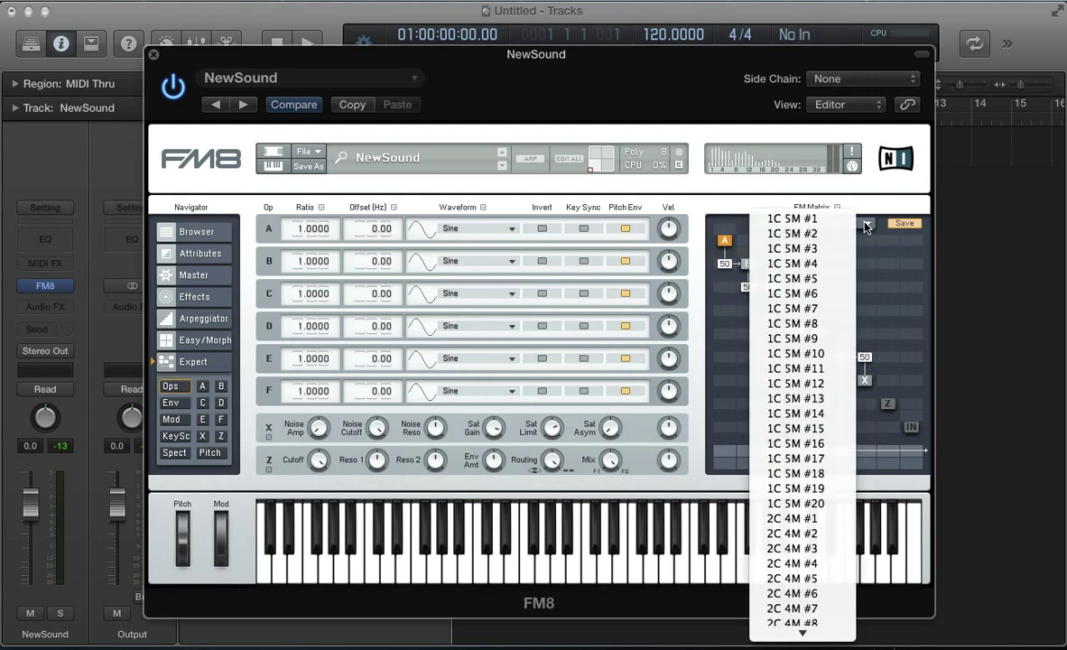
pyautogui.moveTo(808, 645)
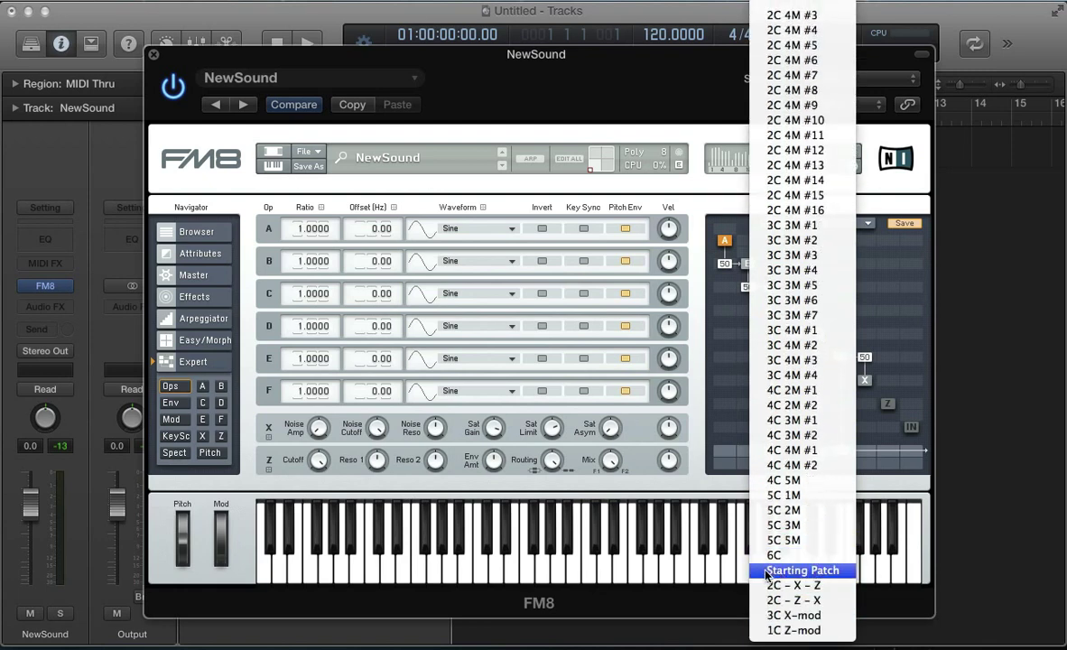
pyautogui.scroll(10, 785, 163)
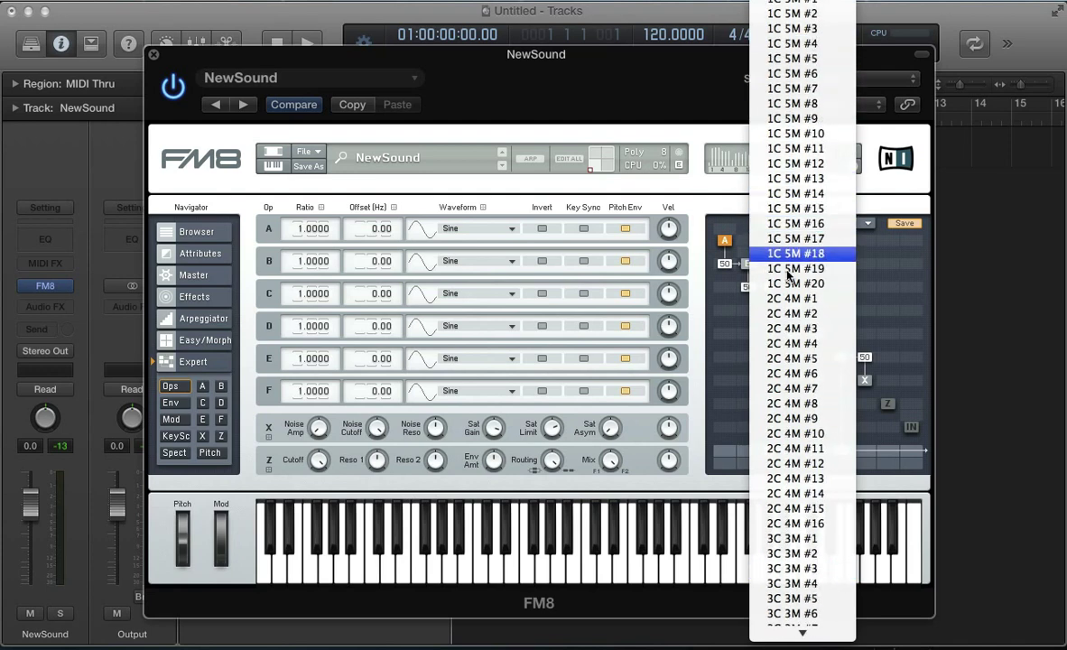
pyautogui.click(768, 4)
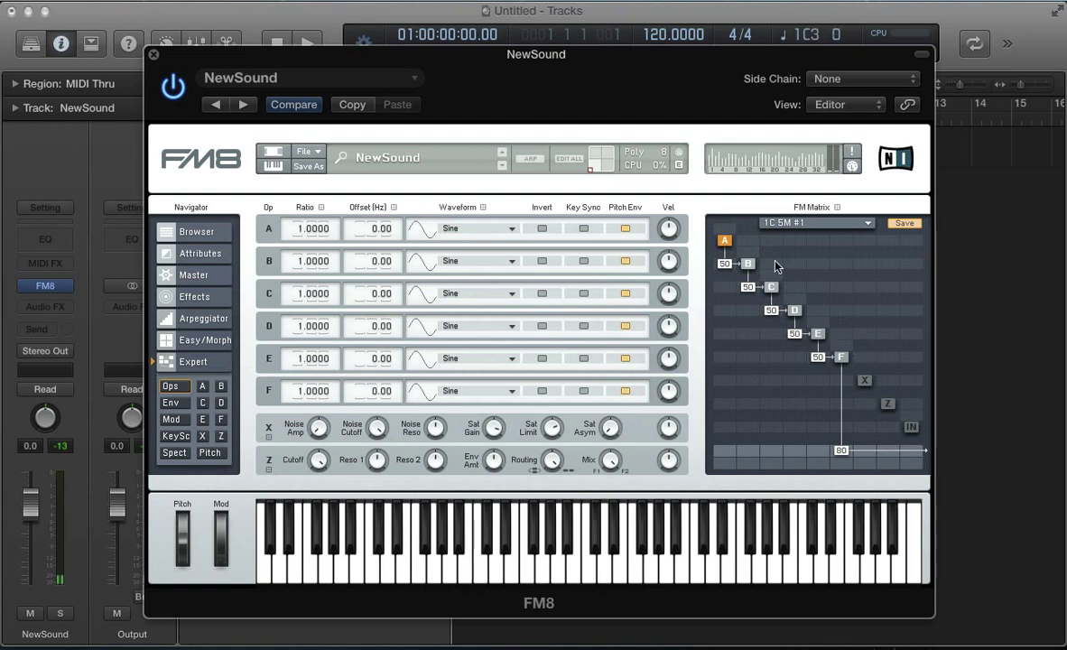
pyautogui.rightClick(817, 357)
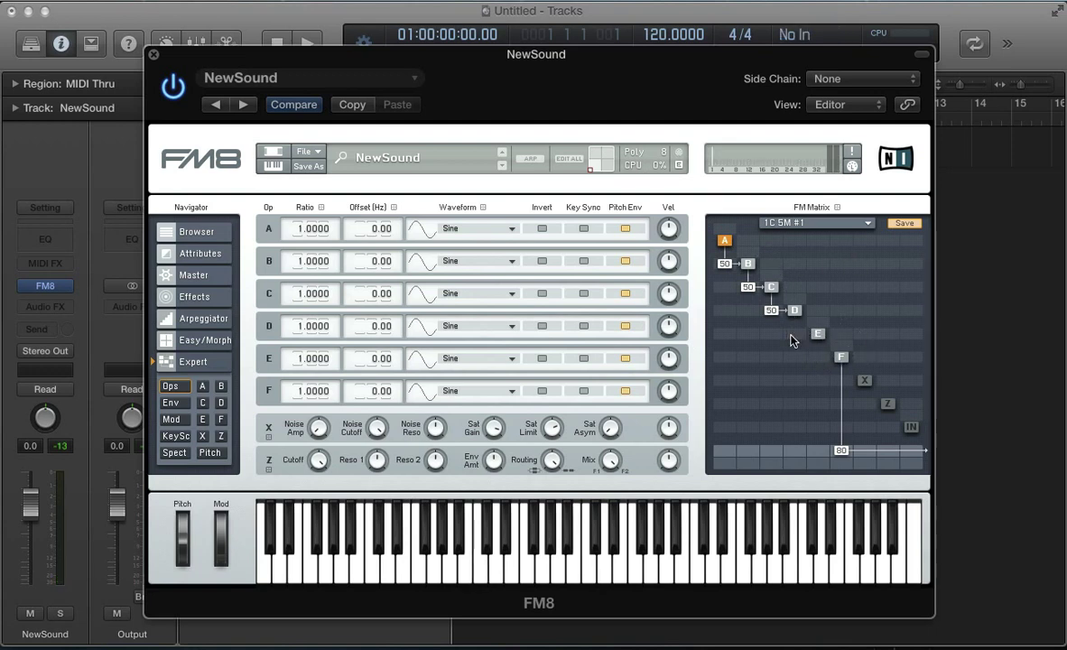
# Start a fresh new sound and remove operator F's direct connection to the output
pyautogui.click(316, 152)
pyautogui.click(318, 151)
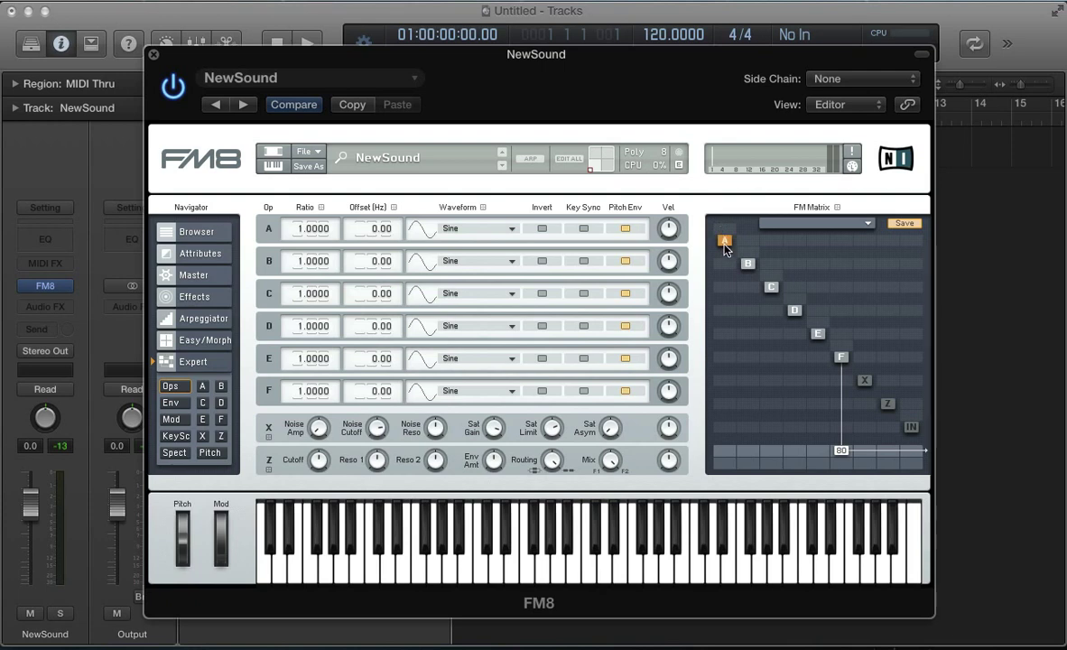
pyautogui.moveTo(839, 454); pyautogui.dragTo(840, 541)
# Route operators F, E, D, C, B and A into operator Z at level 100, and send Z to the output at level 100
pyautogui.moveTo(840, 406); pyautogui.dragTo(846, 242)
pyautogui.moveTo(811, 410); pyautogui.dragTo(816, 237)
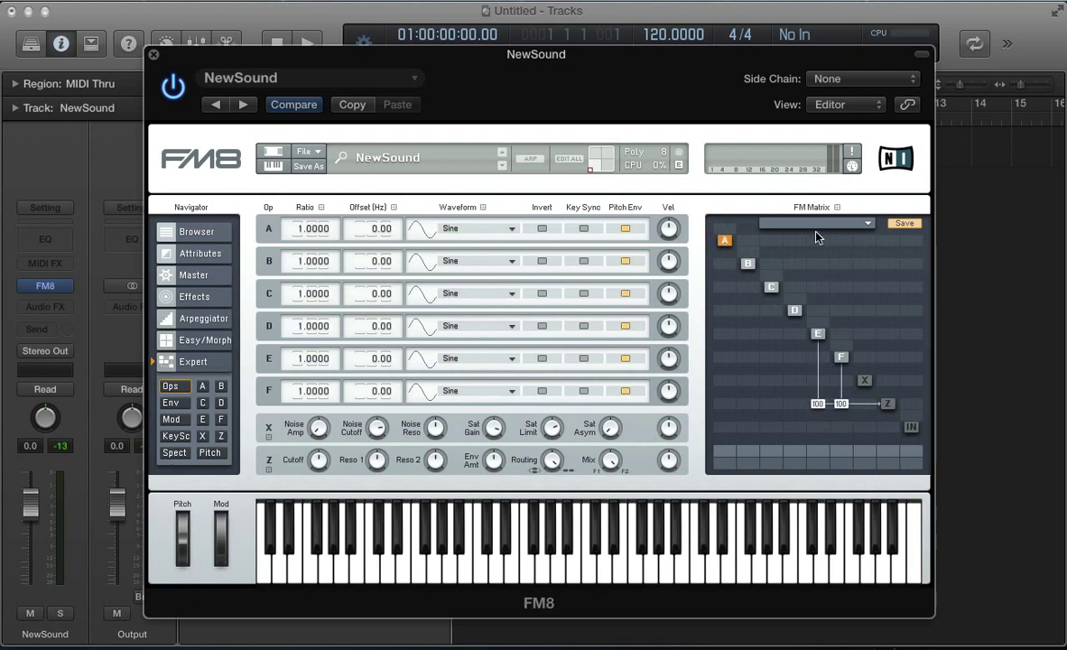
pyautogui.moveTo(793, 406); pyautogui.dragTo(775, 289)
pyautogui.moveTo(771, 404); pyautogui.dragTo(748, 299)
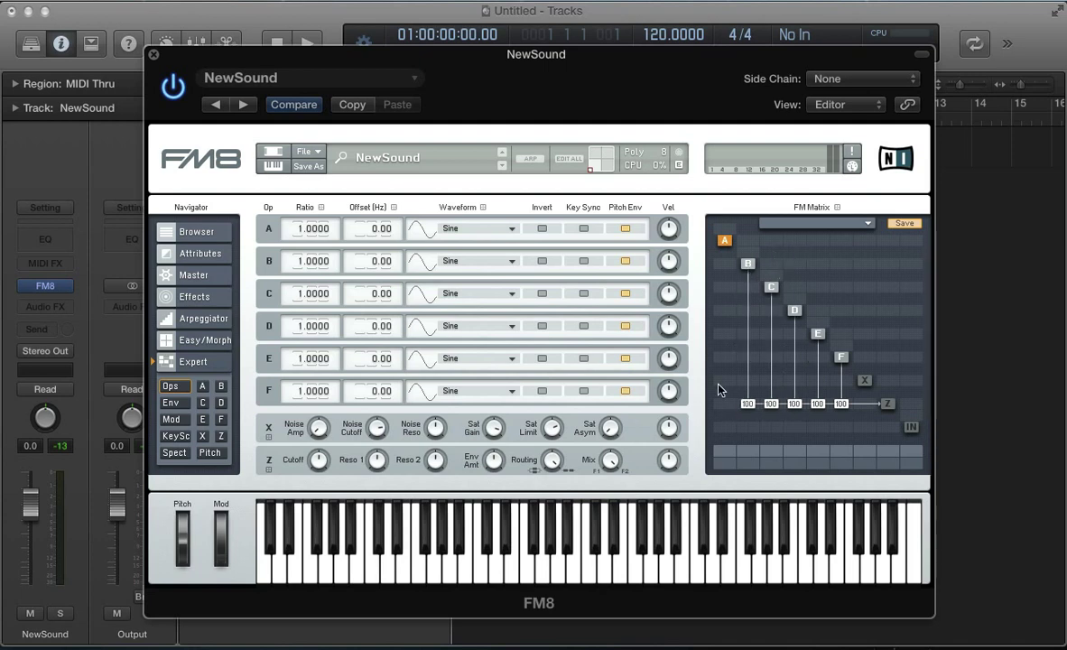
pyautogui.moveTo(725, 404); pyautogui.dragTo(725, 298)
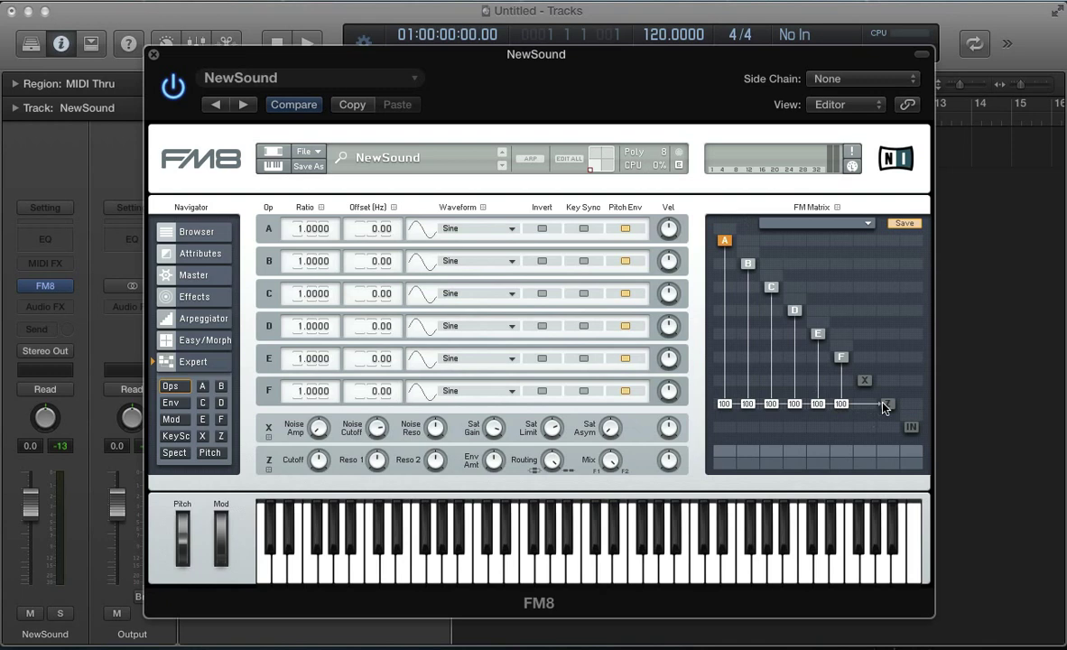
pyautogui.moveTo(885, 457); pyautogui.dragTo(893, 374)
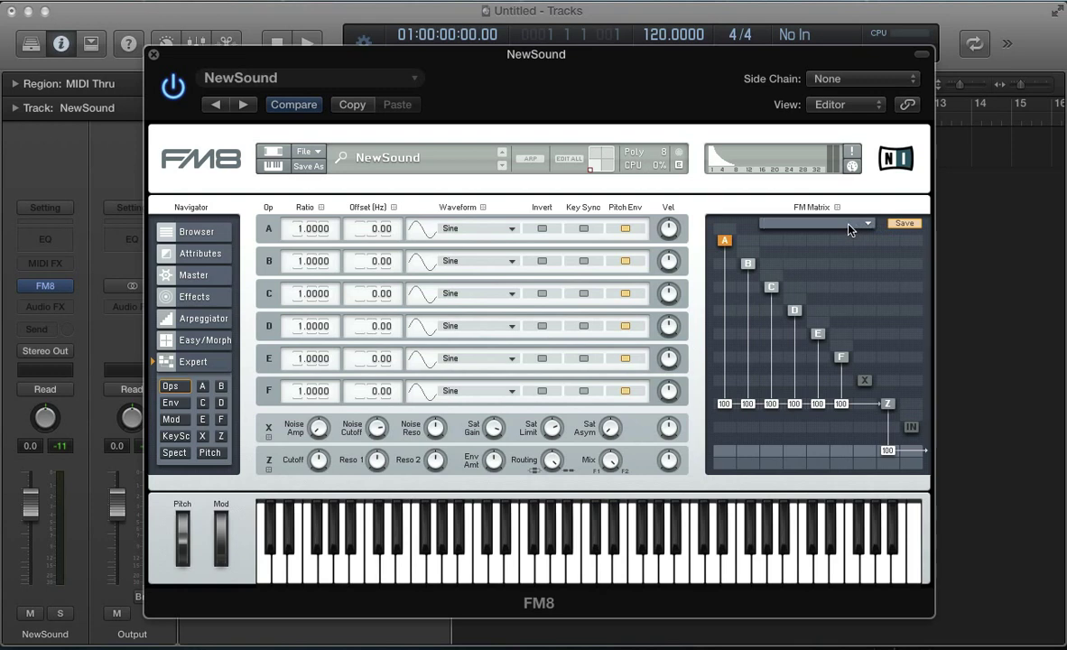
# Name the custom FM matrix routing "New Sound" and look through the list of matrix presets
pyautogui.write('S')
pyautogui.write('ew Sound')
pyautogui.click(813, 223)
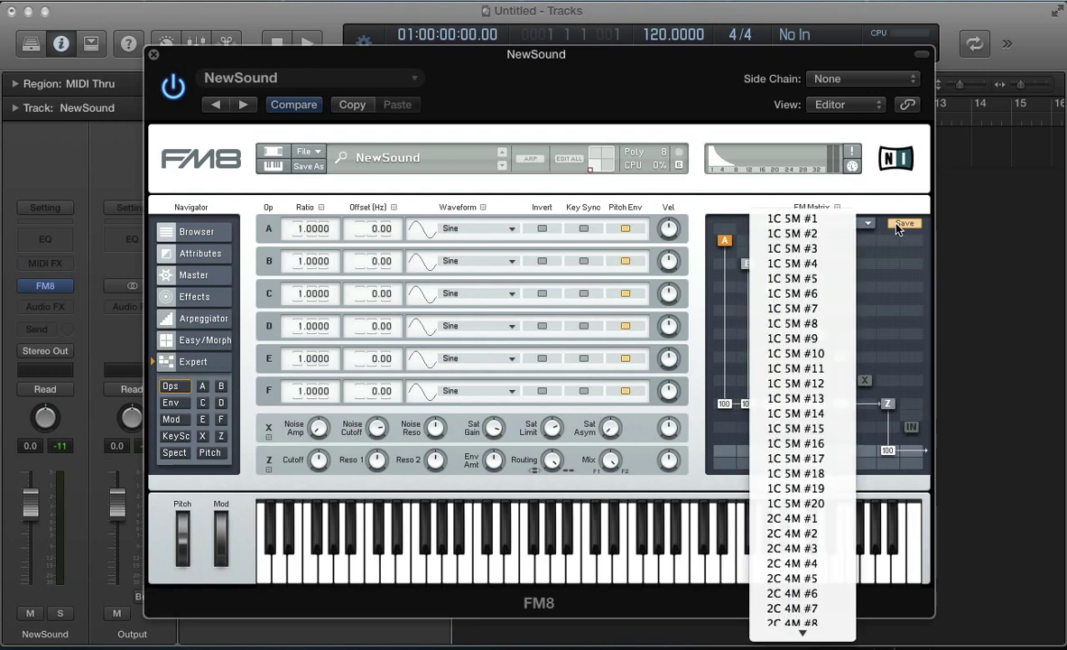
pyautogui.moveTo(842, 647)
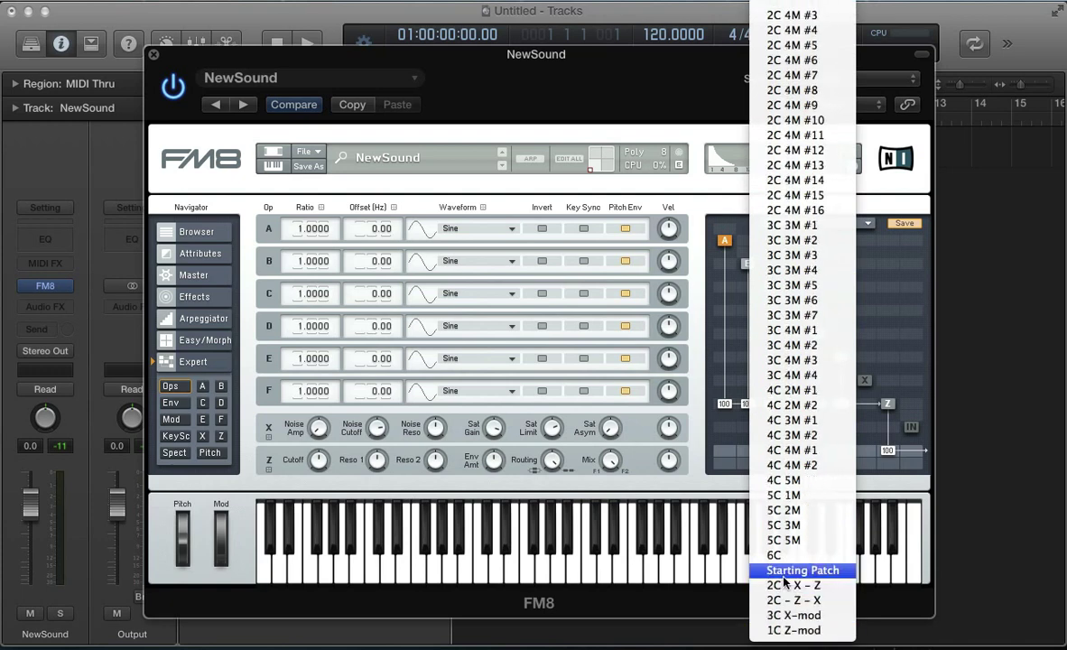
pyautogui.moveTo(784, 2)
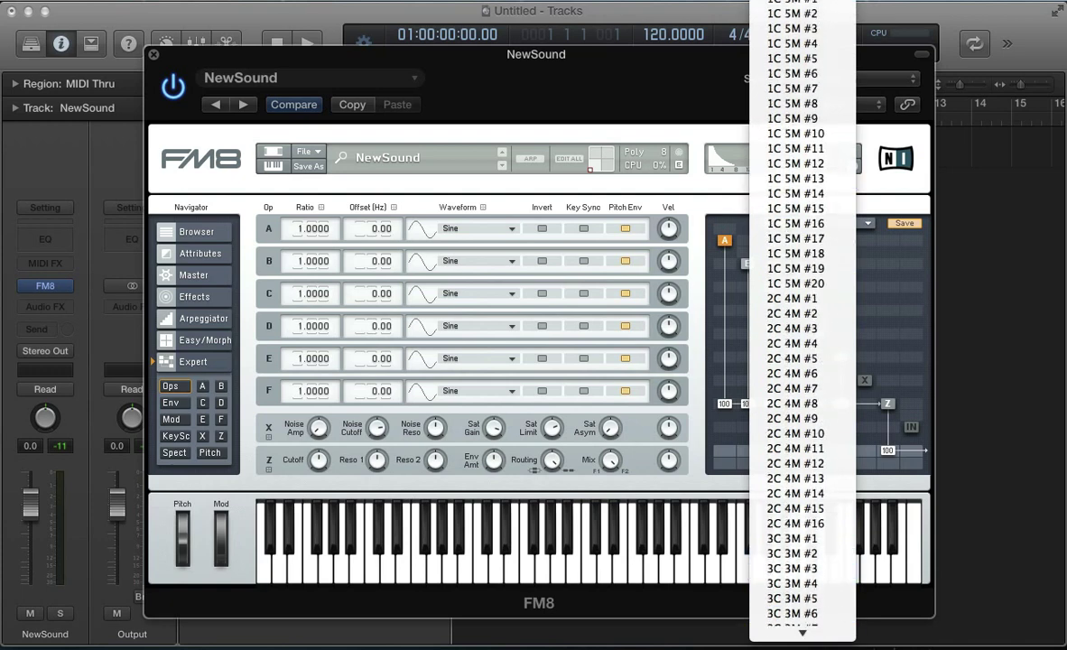
pyautogui.click(781, 5)
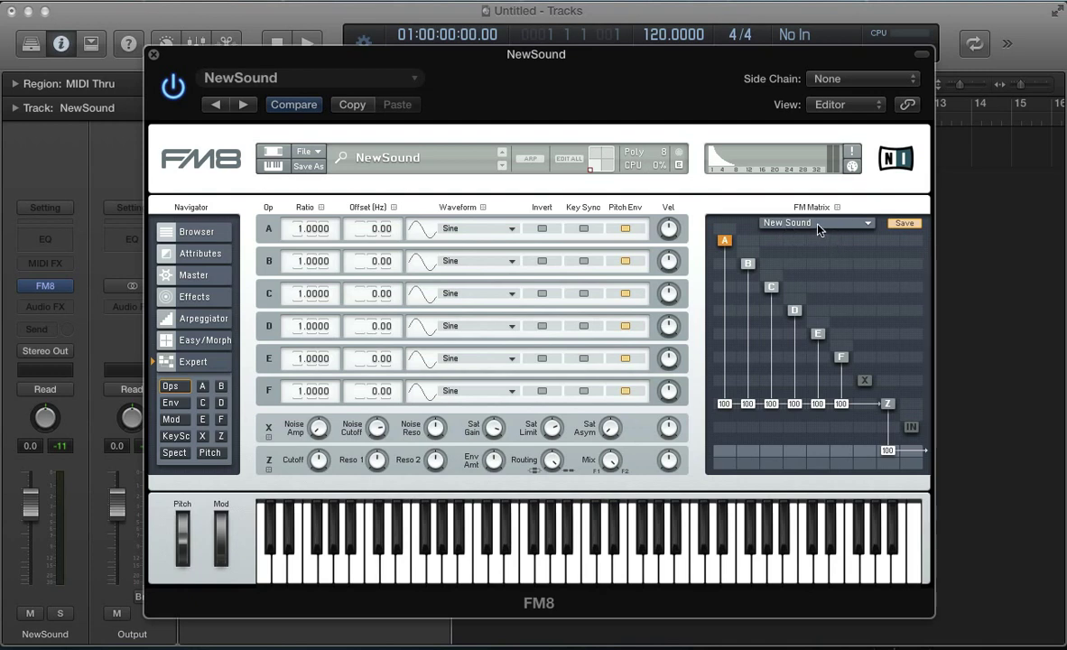
# Start a fresh new sound and load the saved New Sound matrix routing into it
pyautogui.click(309, 152)
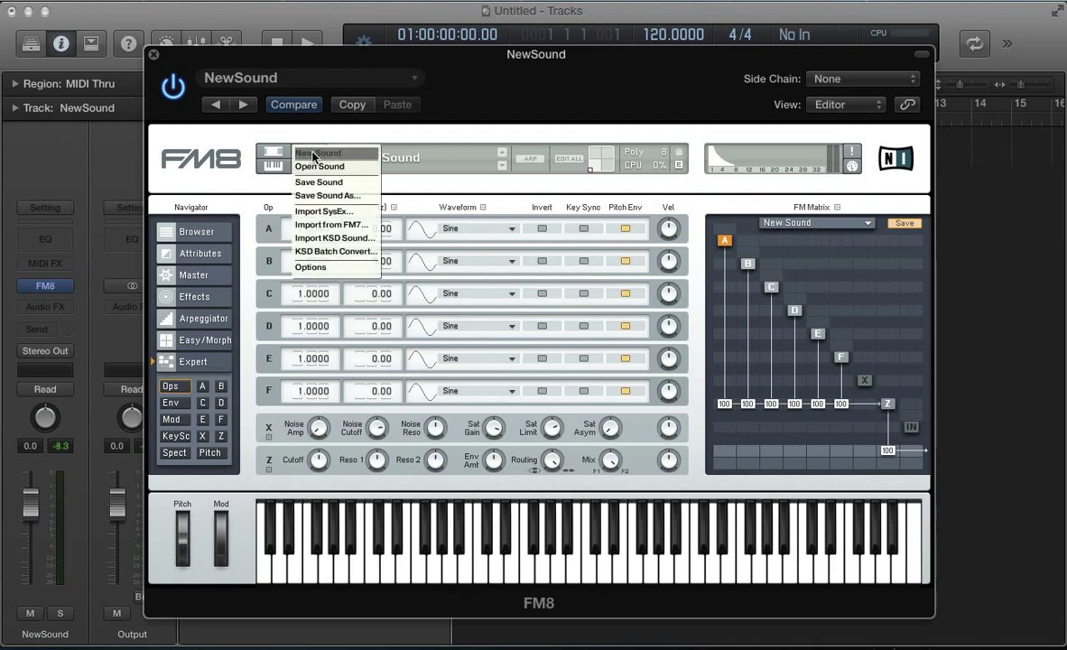
pyautogui.click(313, 155)
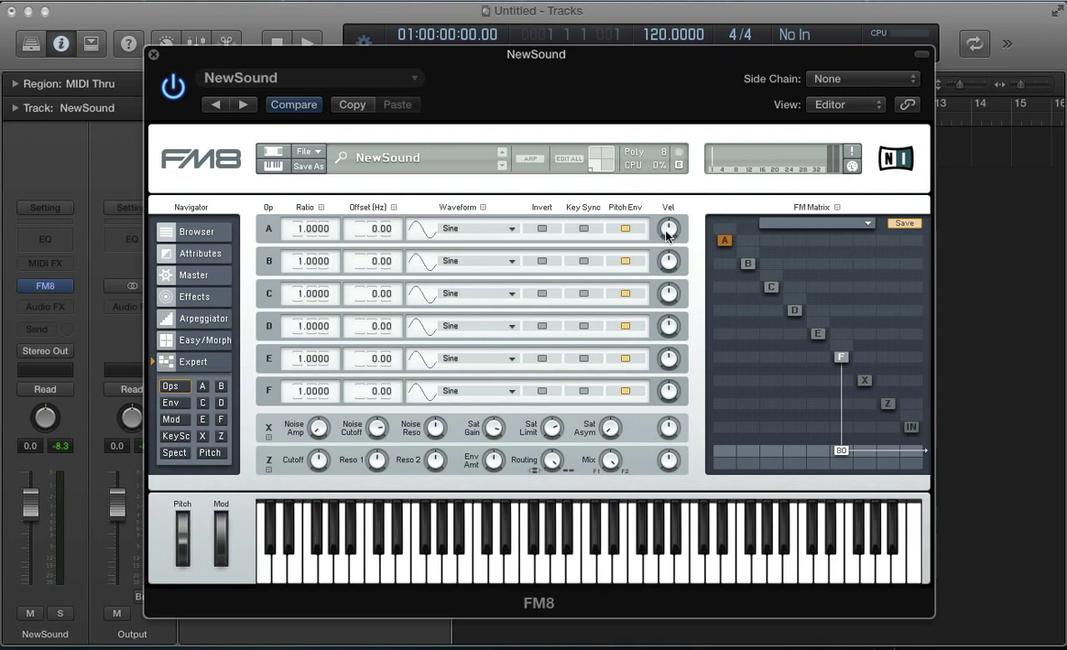
pyautogui.click(867, 225)
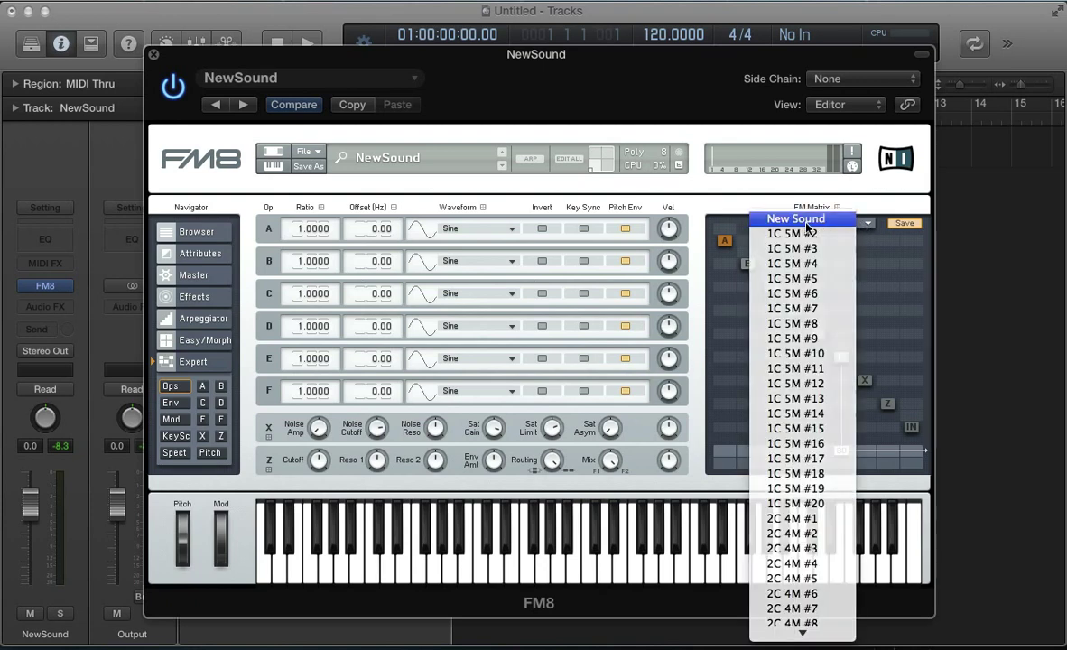
pyautogui.click(807, 226)
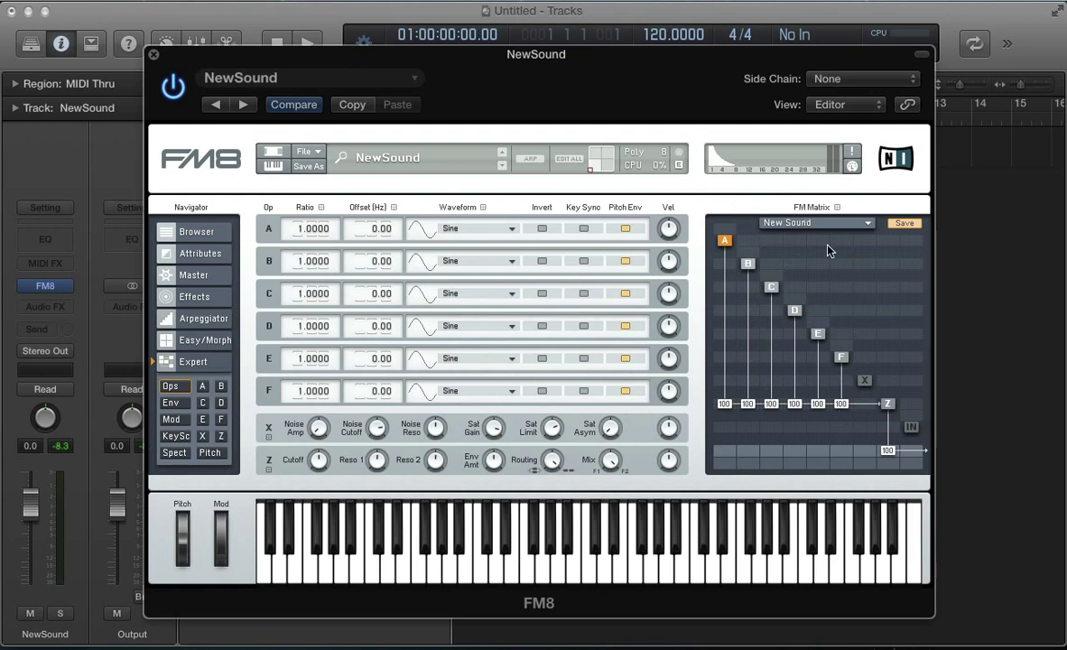
# Remove operators A and B from Z, then switch on operator X and route it into Z at level 100
pyautogui.rightClick(748, 404)
pyautogui.rightClick(722, 405)
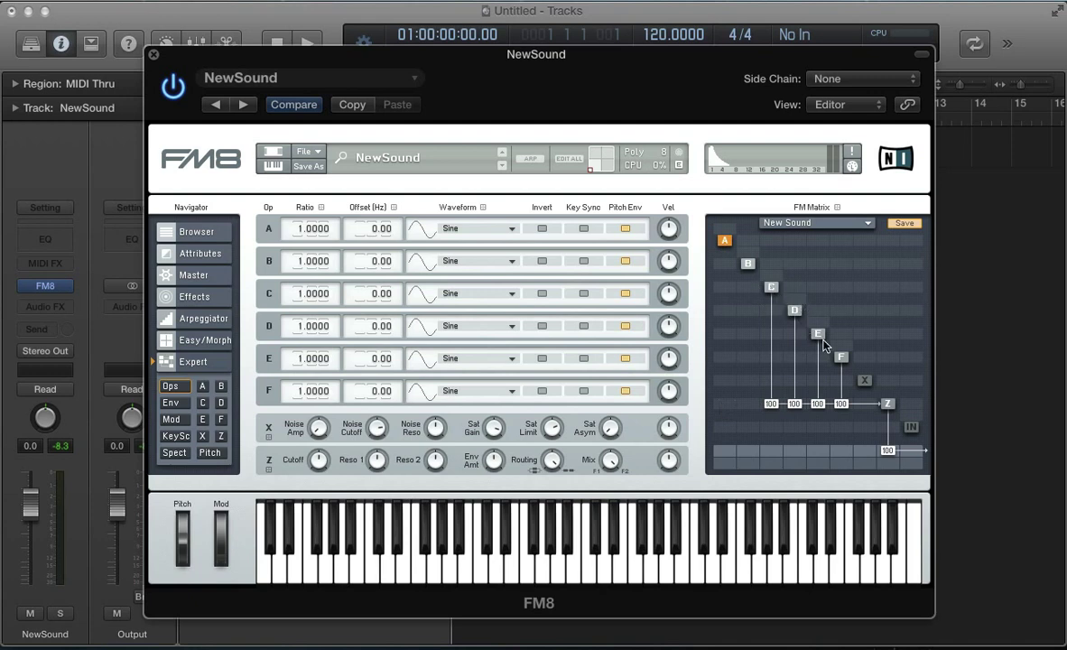
pyautogui.rightClick(871, 378)
pyautogui.moveTo(865, 403); pyautogui.dragTo(865, 310)
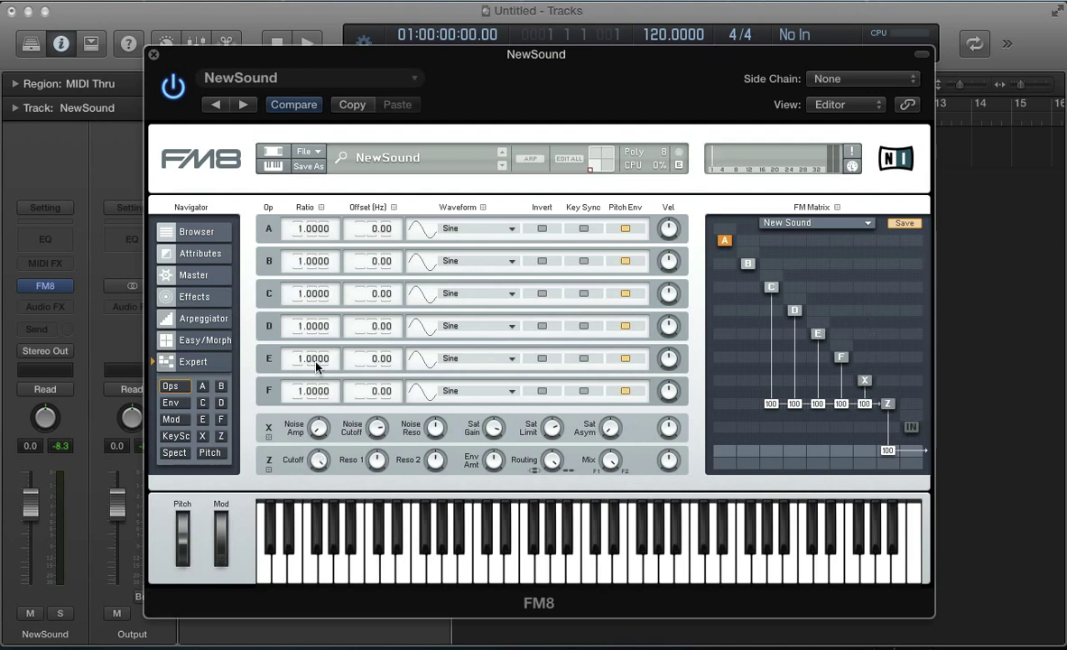
# Route operators A and B directly to the output at levels 69 and 87, panned -99 and 100 respectively
pyautogui.moveTo(747, 450); pyautogui.dragTo(743, 305)
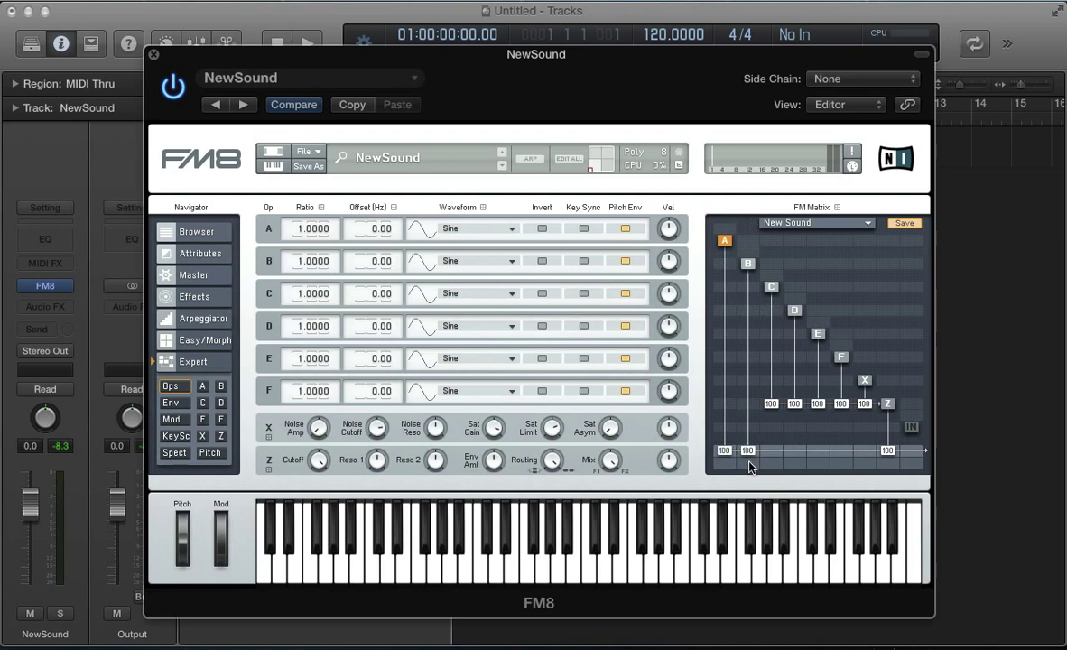
pyautogui.moveTo(748, 463); pyautogui.dragTo(724, 547)
pyautogui.moveTo(747, 449); pyautogui.dragTo(726, 474)
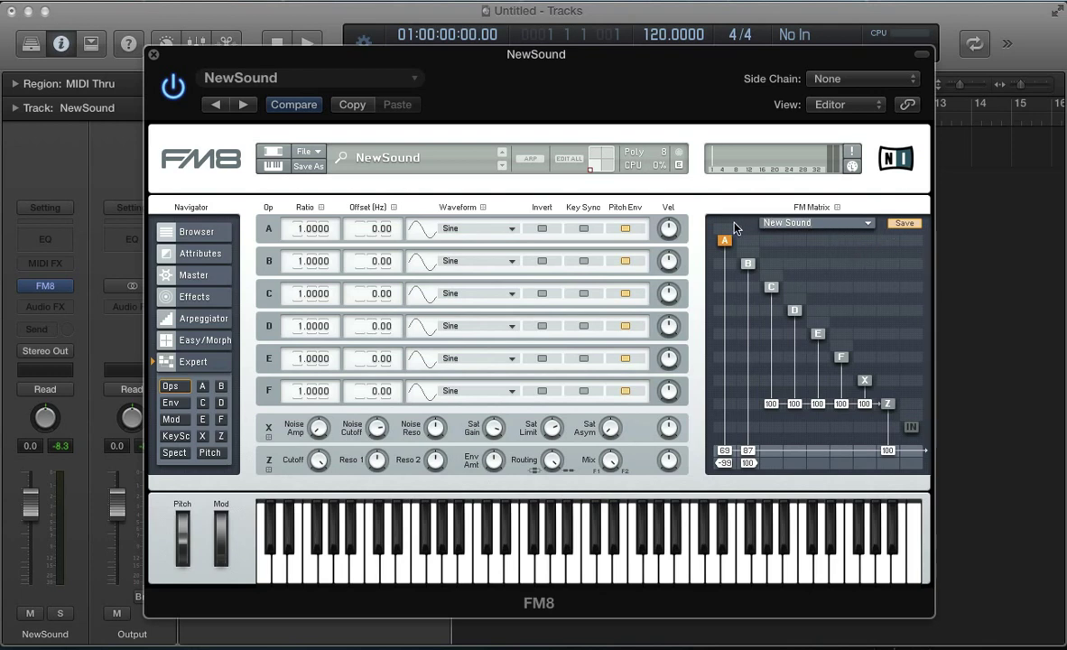
# Rename the matrix routing "New Sound 2" and save it to the second preset slot
pyautogui.click(818, 224)
pyautogui.write('2')
pyautogui.click(892, 225)
pyautogui.click(810, 233)
# Start another fresh sound and load the New Sound 2 matrix routing
pyautogui.click(310, 152)
pyautogui.click(314, 168)
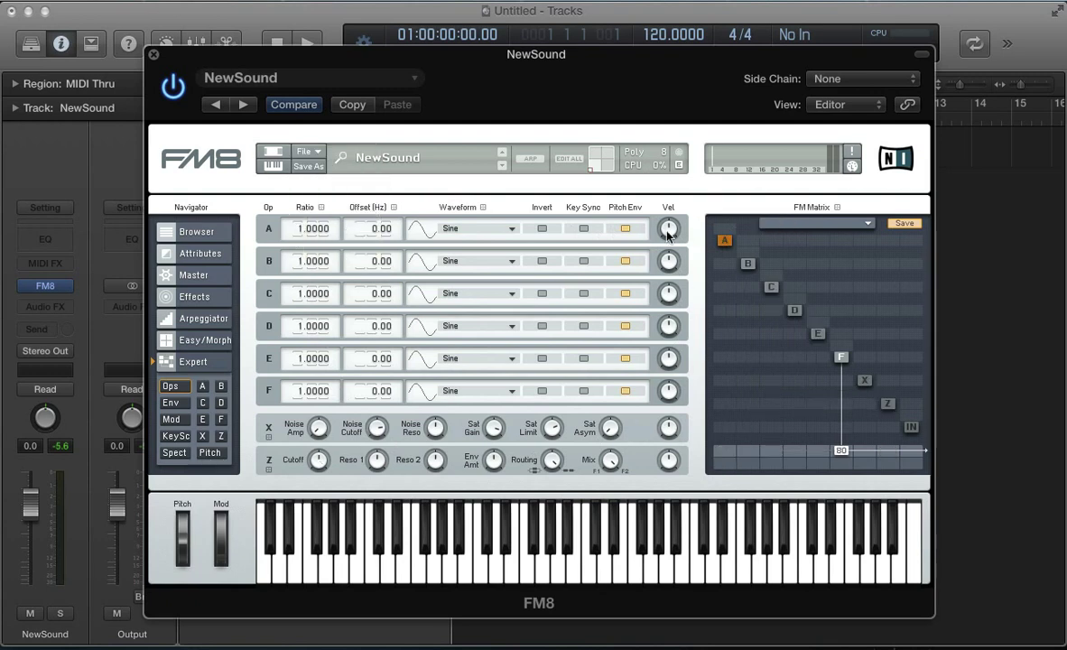
pyautogui.click(866, 226)
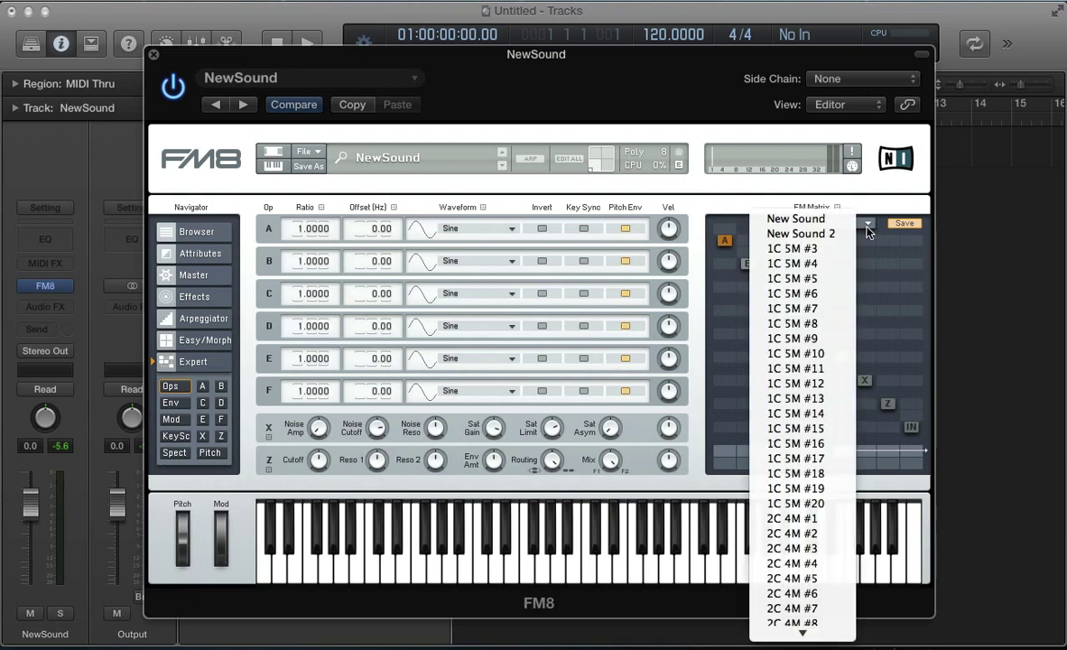
pyautogui.click(811, 234)
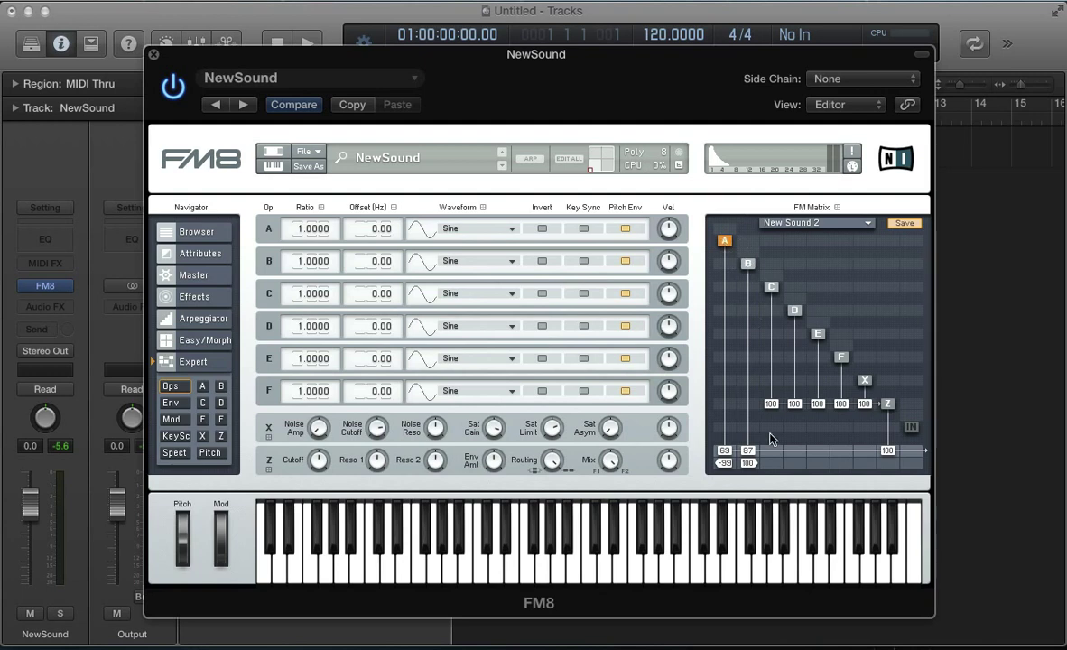
# Set operator B's output pan to 91, then load the 1C 5M #3 matrix preset
pyautogui.moveTo(748, 467); pyautogui.dragTo(747, 473)
pyautogui.click(796, 226)
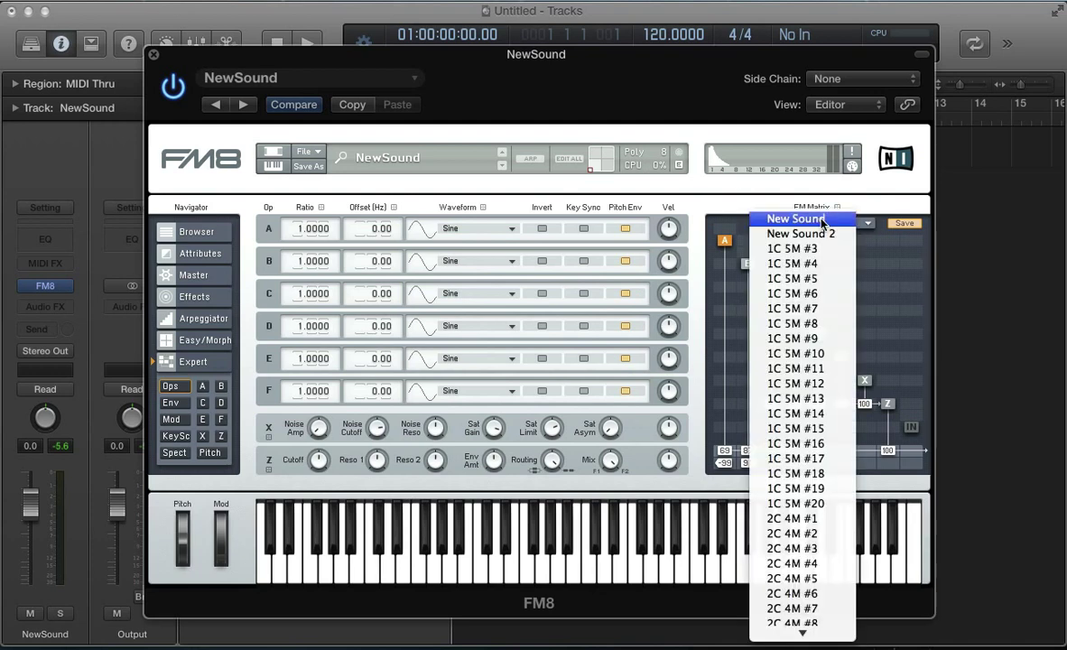
pyautogui.click(761, 369)
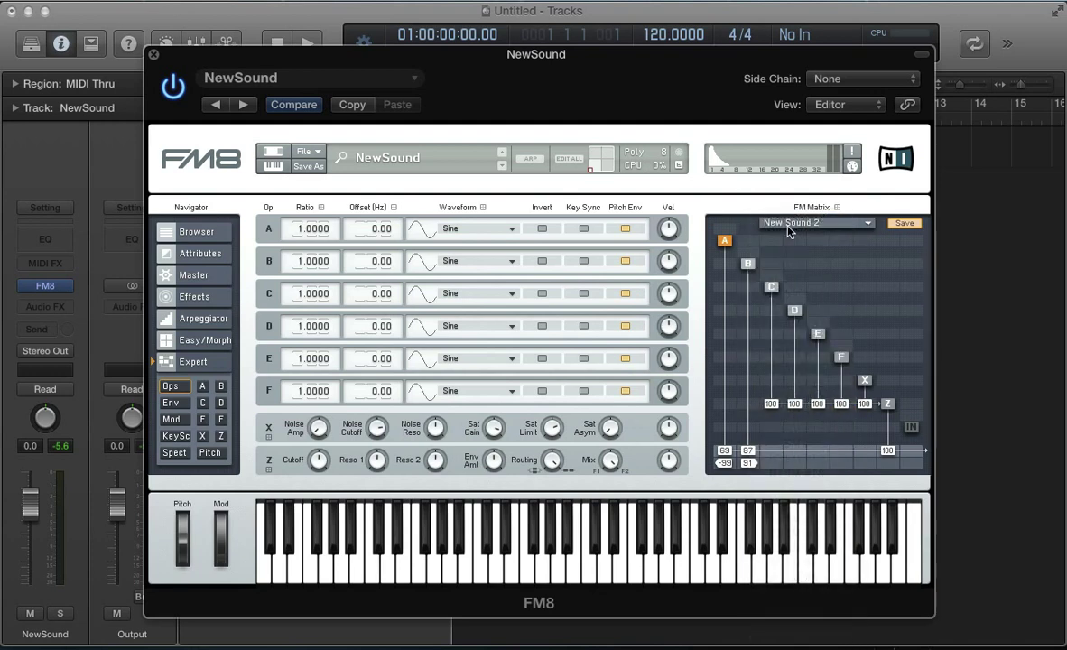
pyautogui.click(867, 225)
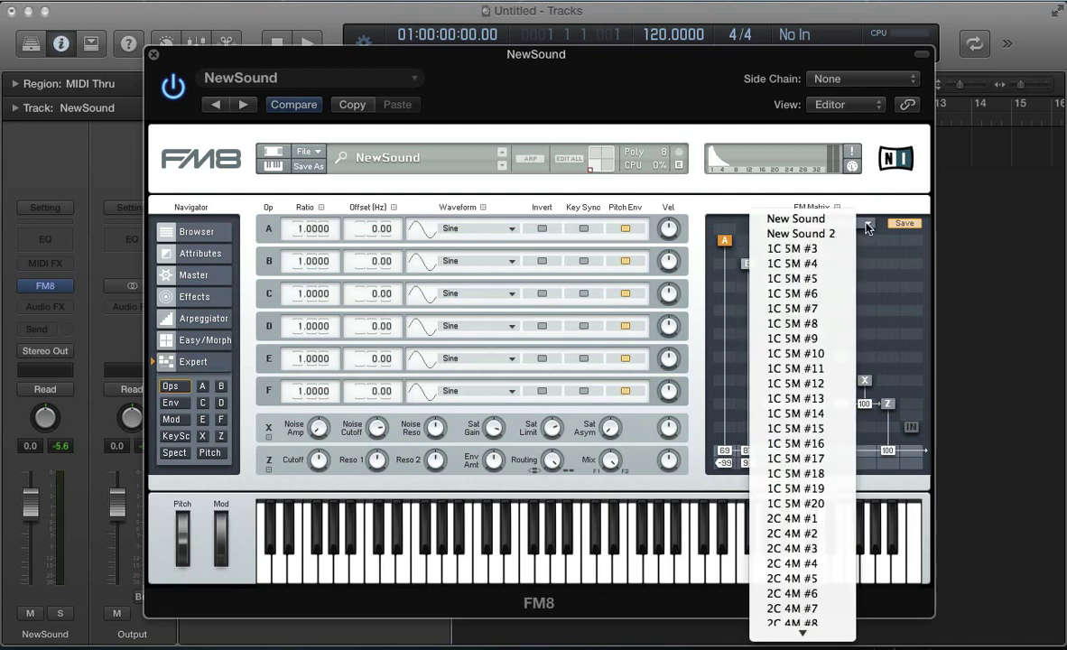
pyautogui.click(788, 249)
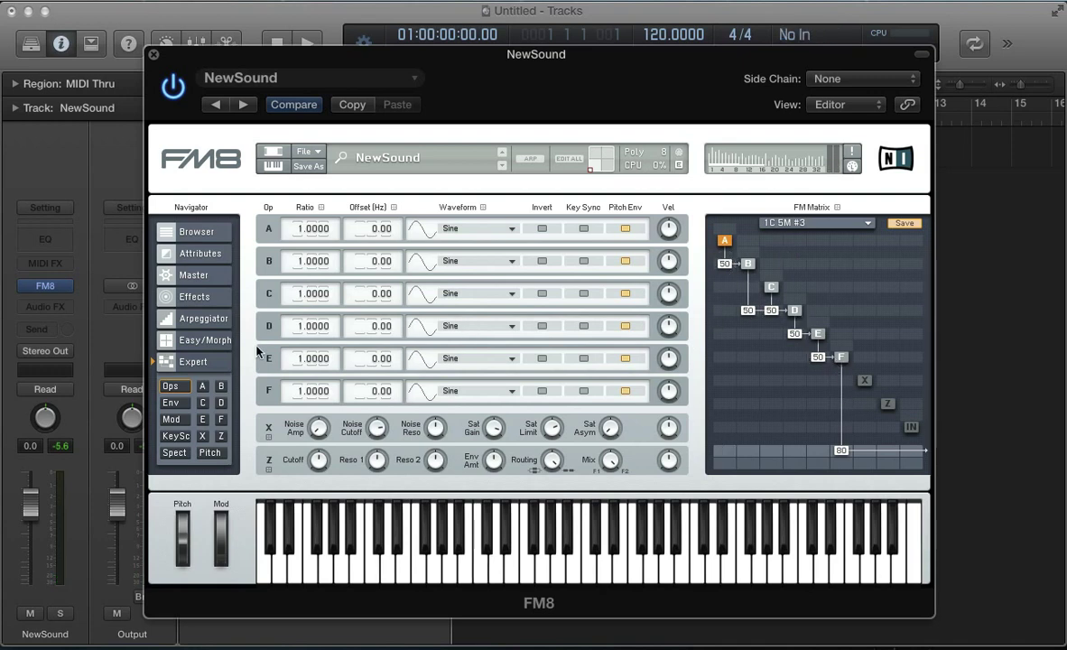
# Raise the timbre Brightness on the Easy/Morph page, apply it, and check the operator levels in the FM matrix
pyautogui.click(191, 350)
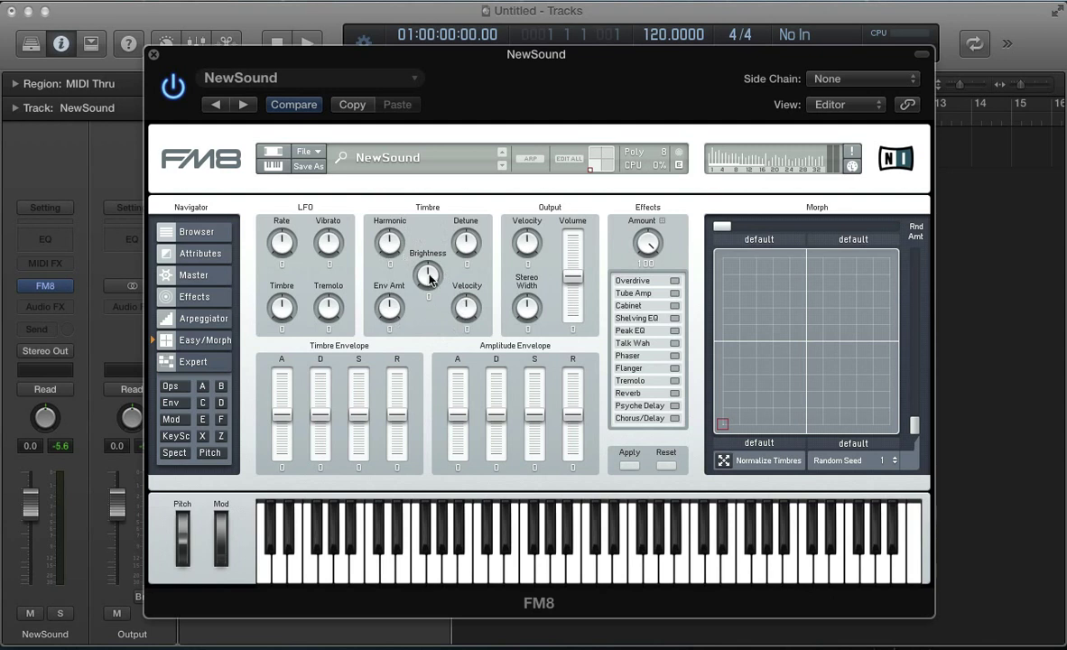
pyautogui.moveTo(422, 279)
pyautogui.mouseDown()
pyautogui.moveTo(424, 257)
pyautogui.moveTo(428, 289)
pyautogui.mouseUp()
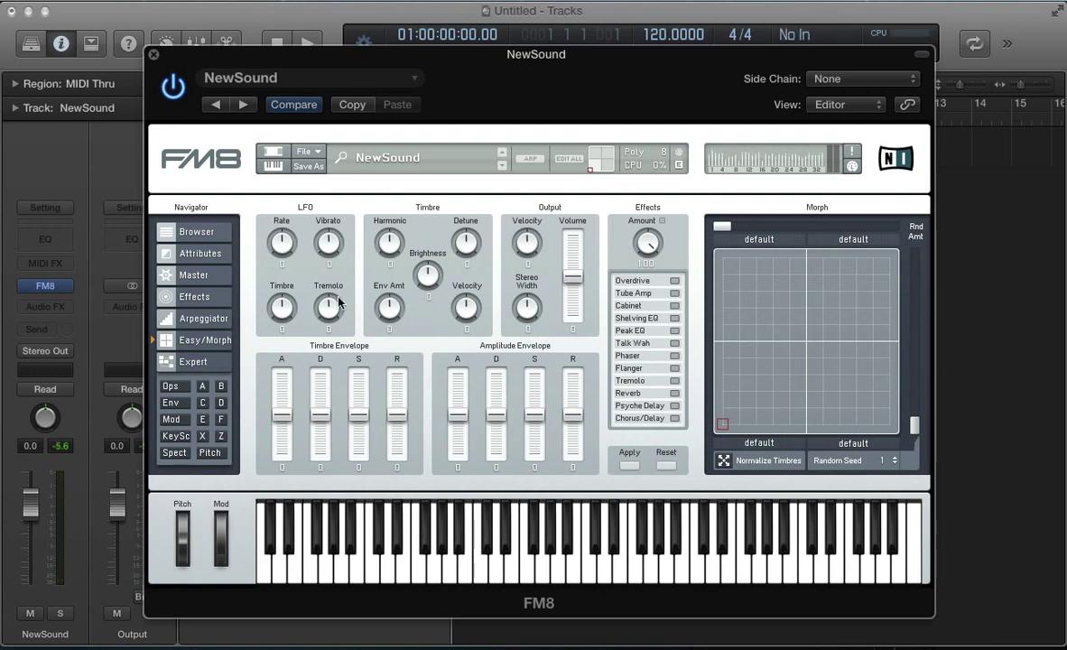
pyautogui.click(171, 388)
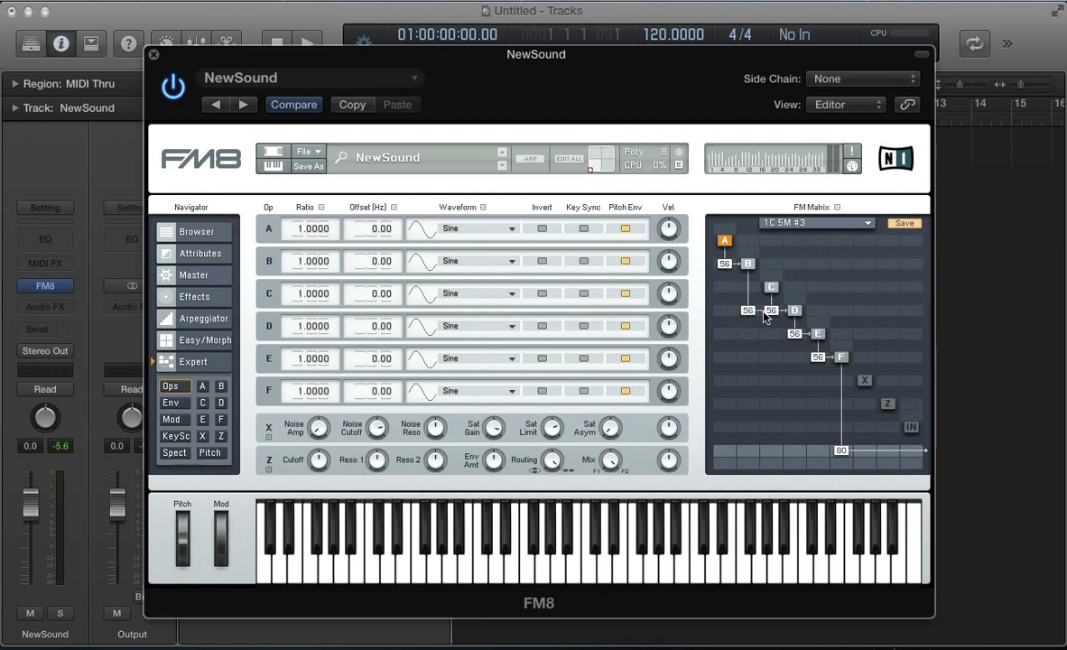
pyautogui.click(207, 343)
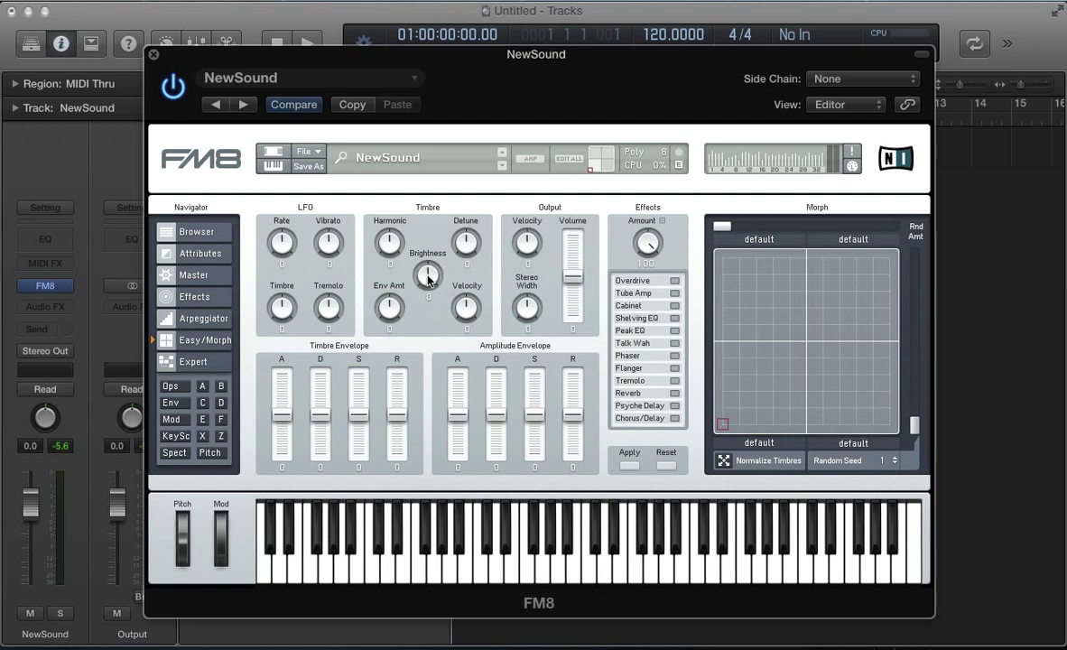
pyautogui.click(176, 360)
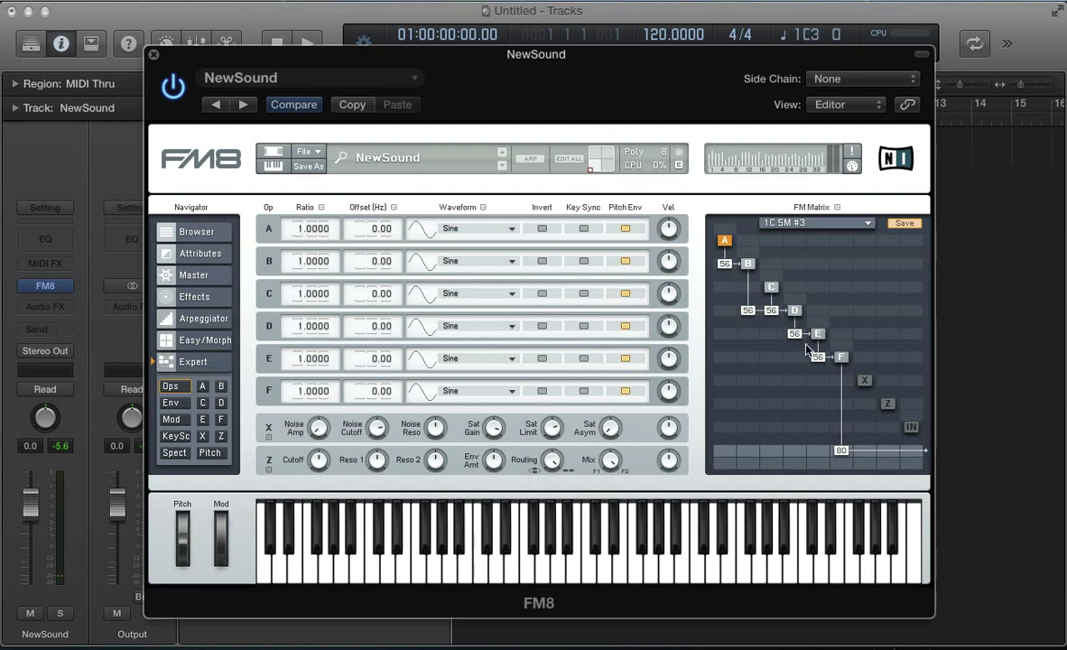
# Lower the timbre Brightness to -24, apply it, and check the operator levels in the FM matrix
pyautogui.click(198, 340)
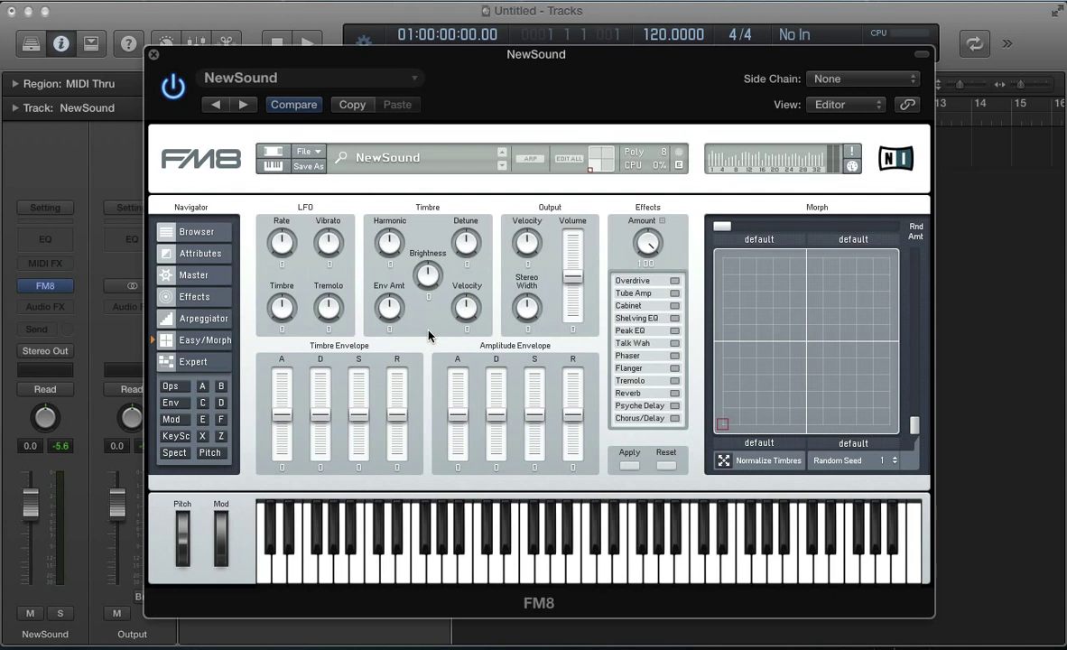
pyautogui.moveTo(432, 278); pyautogui.dragTo(429, 287)
pyautogui.moveTo(425, 283); pyautogui.dragTo(420, 279)
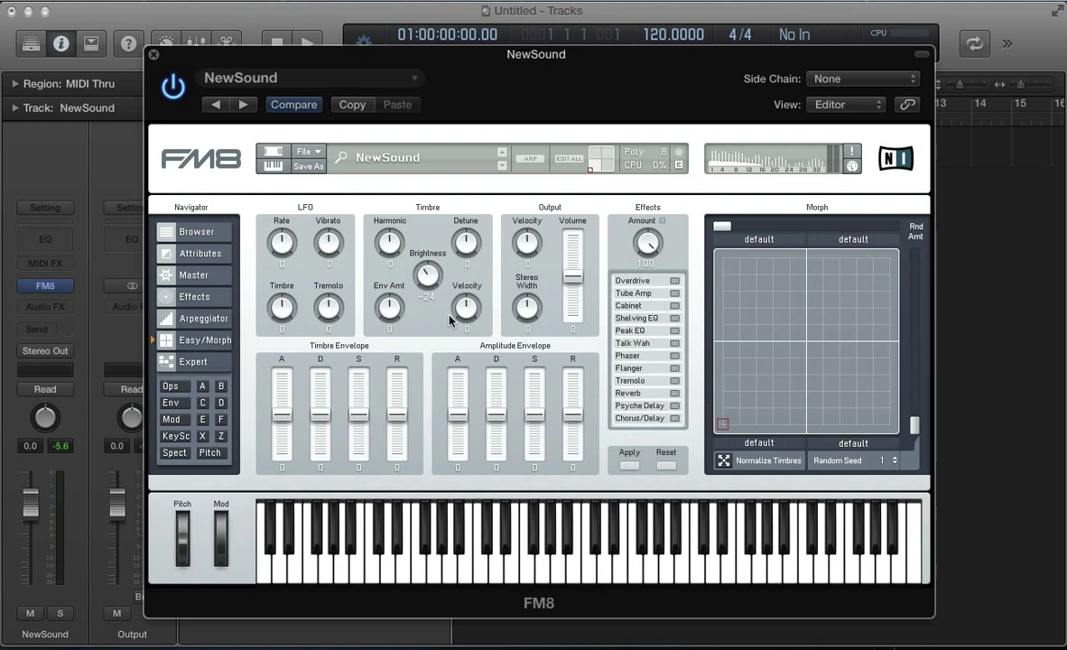
pyautogui.click(171, 386)
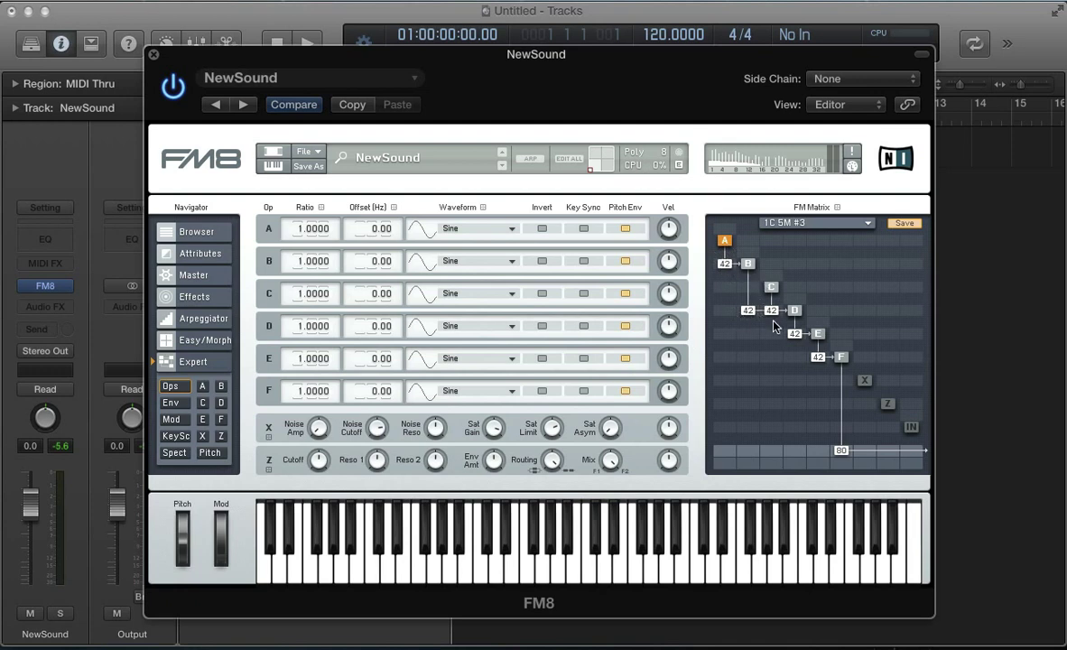
# Adjust the timbre Detune, apply it, and check the frequency ratios of operators A to F
pyautogui.click(180, 338)
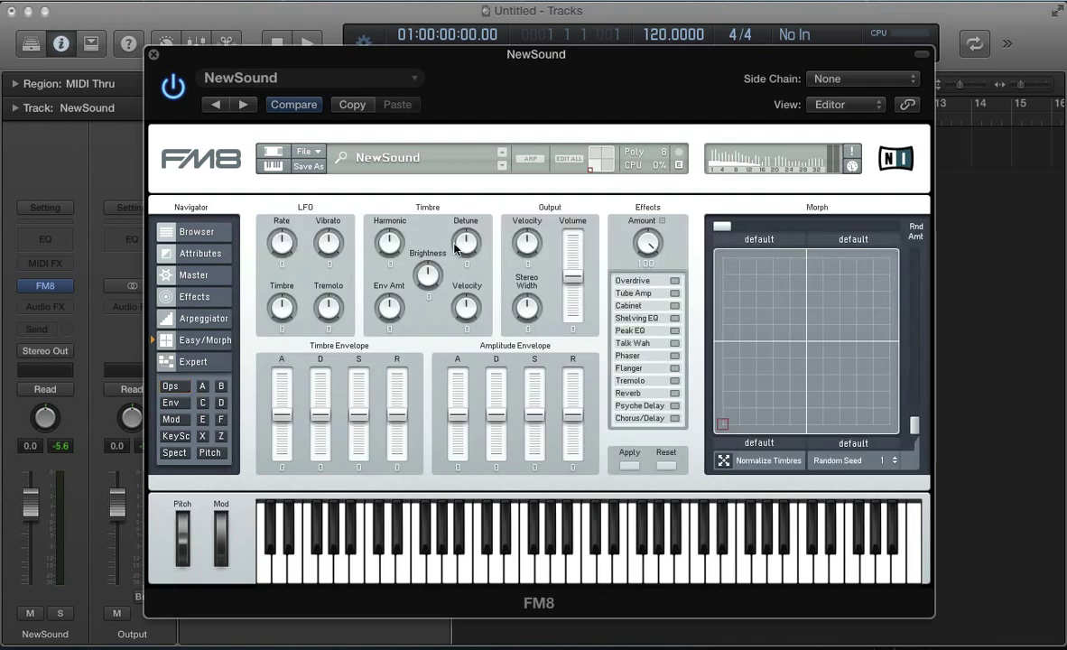
pyautogui.moveTo(456, 243); pyautogui.dragTo(457, 241)
pyautogui.moveTo(457, 239)
pyautogui.mouseDown()
pyautogui.moveTo(459, 190)
pyautogui.moveTo(464, 273)
pyautogui.moveTo(455, 234)
pyautogui.mouseUp()
pyautogui.click(171, 386)
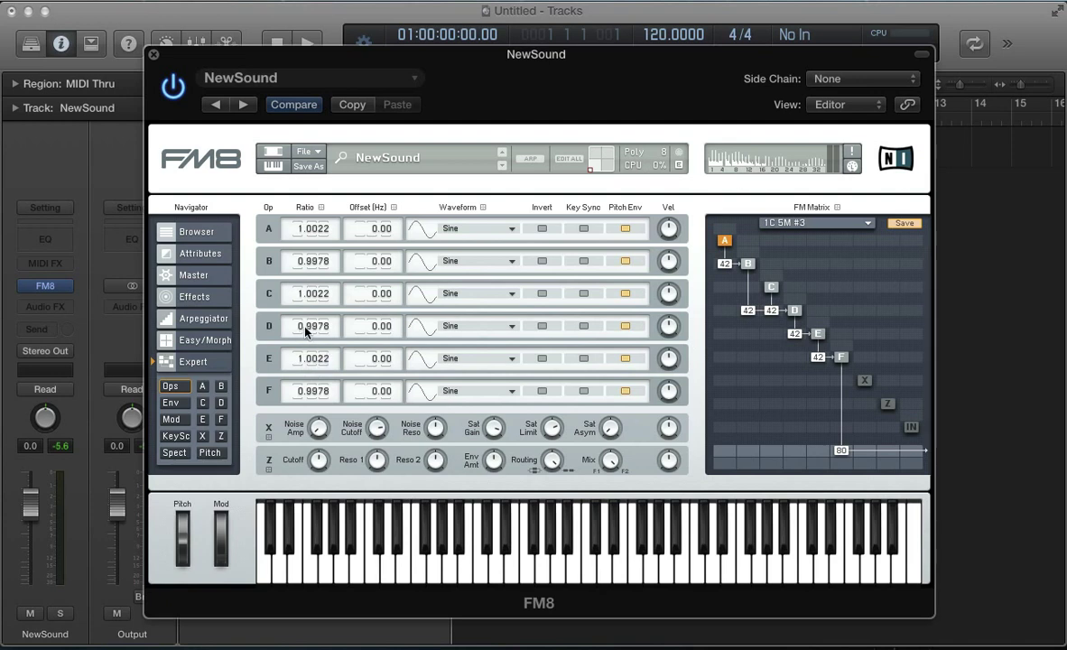
# Raise the timbre Harmonic amount, apply it, and check the operators' frequency ratios
pyautogui.click(206, 339)
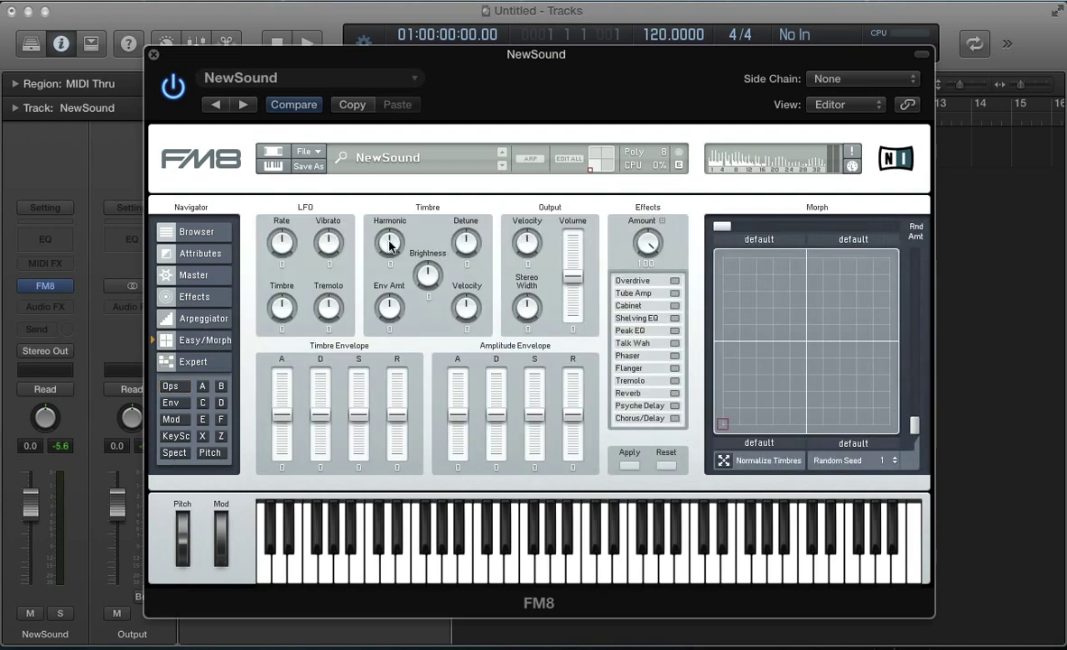
pyautogui.moveTo(388, 249); pyautogui.dragTo(385, 217)
pyautogui.click(631, 463)
pyautogui.click(169, 386)
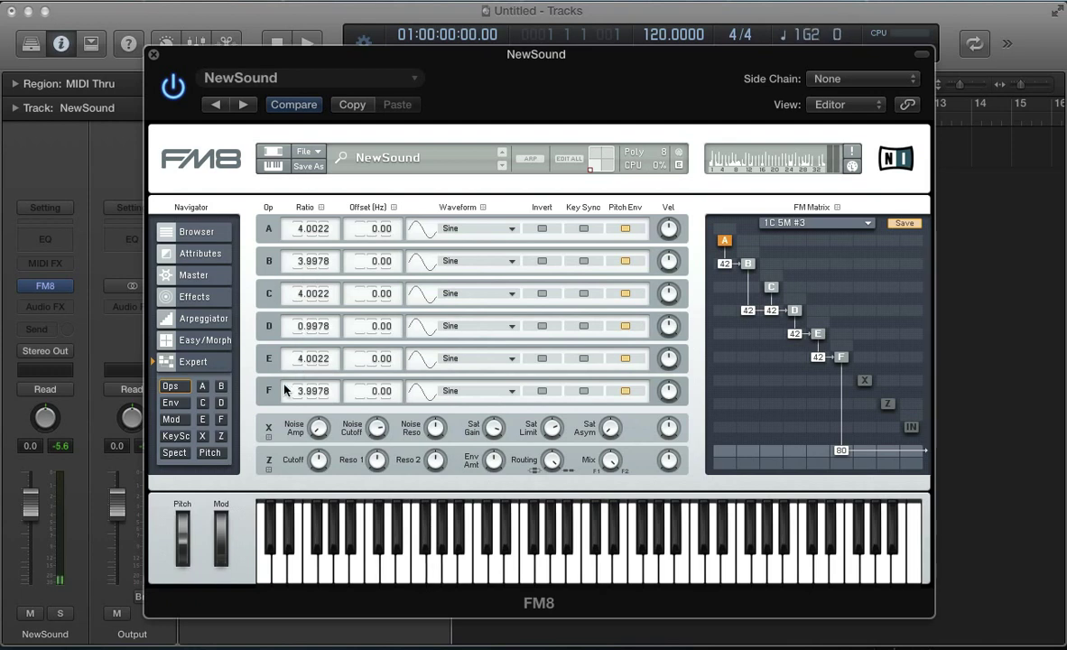
# Raise the LFO Vibrato amount, apply it, and check LFO 1's pitch routing in the modulation matrix
pyautogui.click(192, 341)
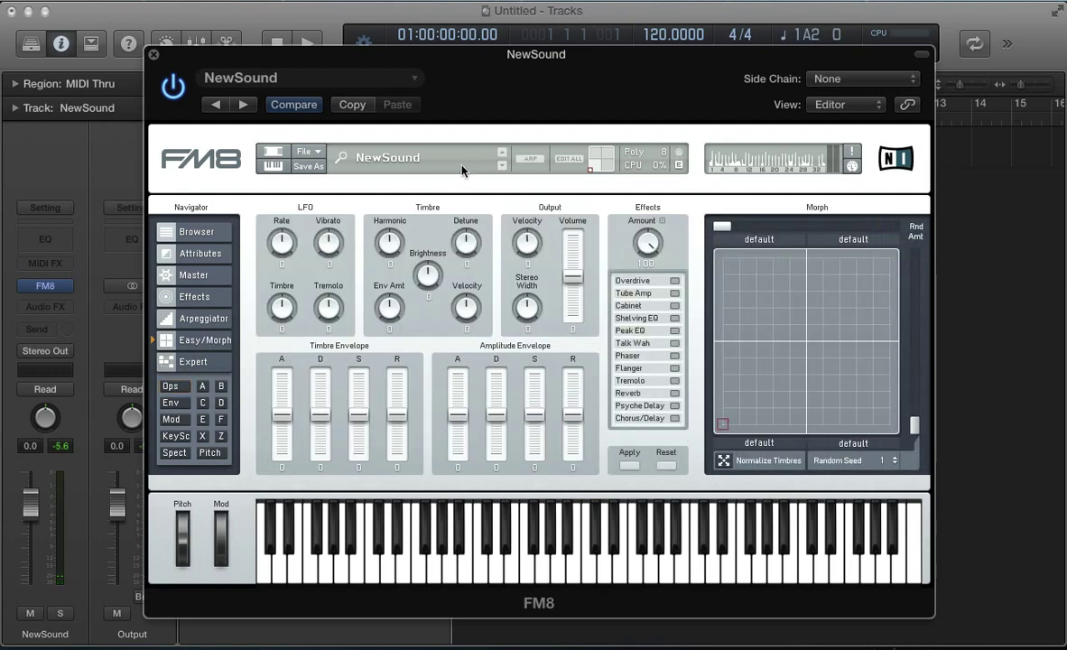
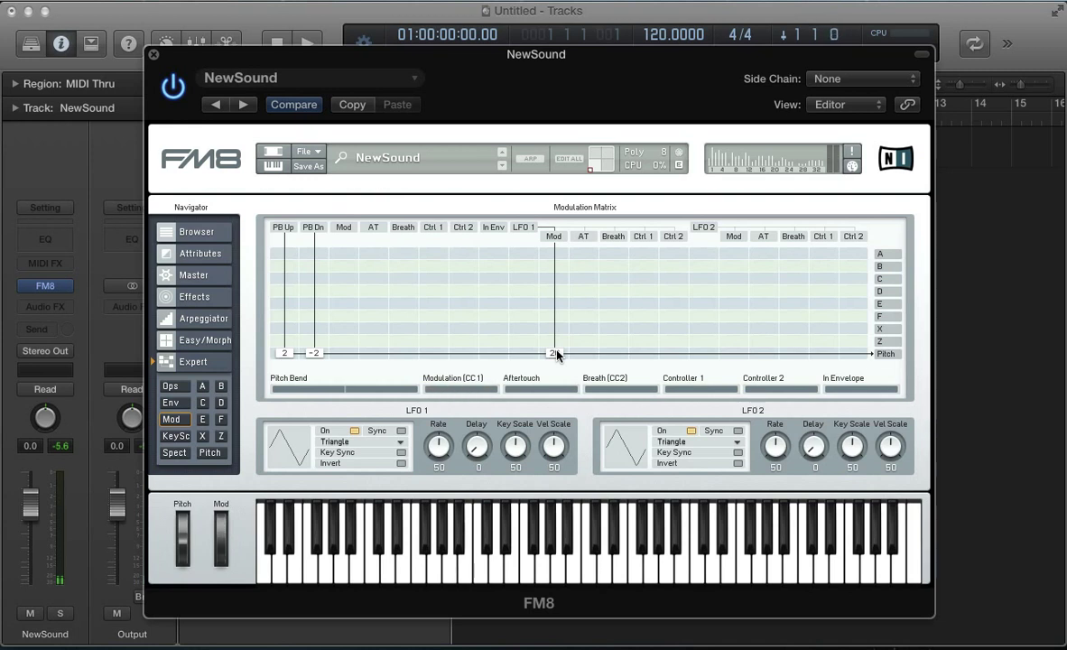
pyautogui.click(167, 388)
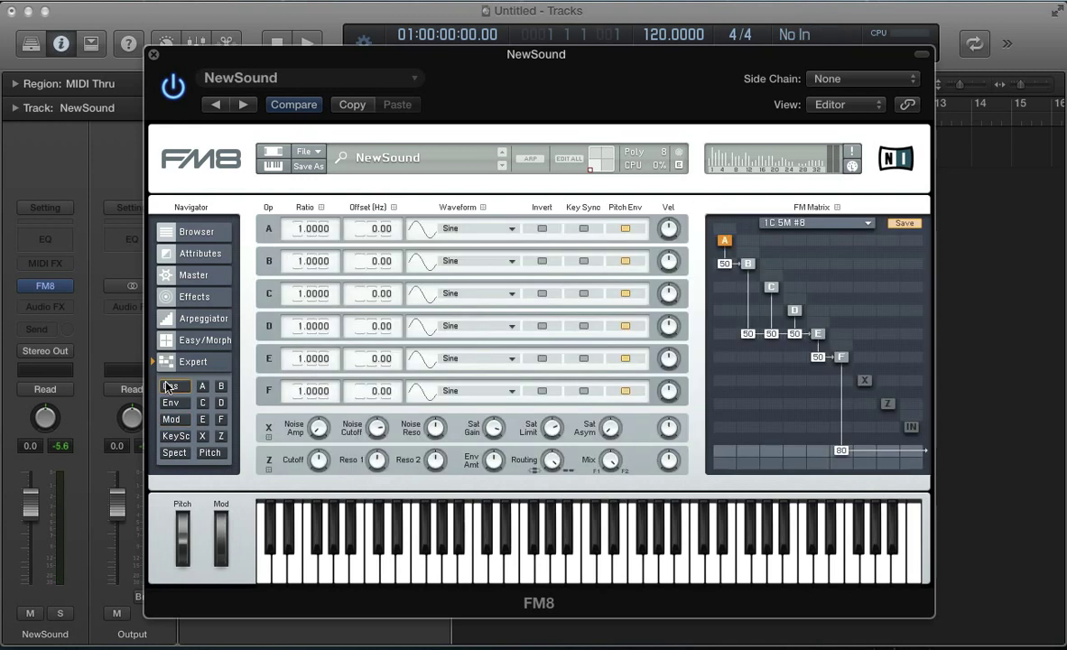
pyautogui.click(176, 336)
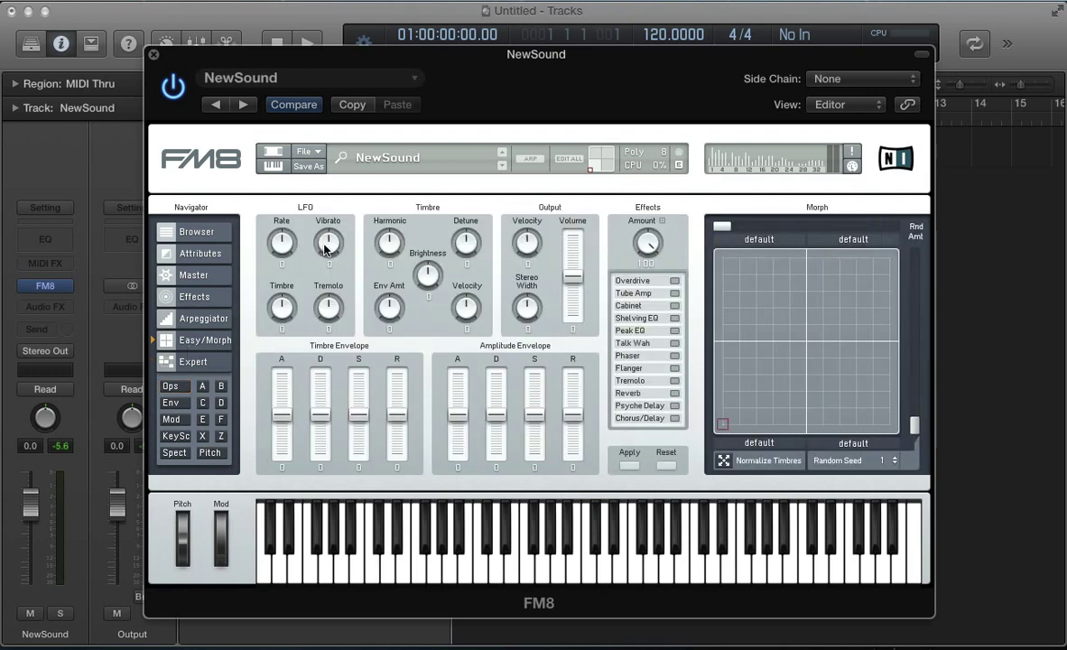
pyautogui.moveTo(326, 242)
pyautogui.mouseDown()
pyautogui.moveTo(325, 268)
pyautogui.moveTo(316, 223)
pyautogui.mouseUp()
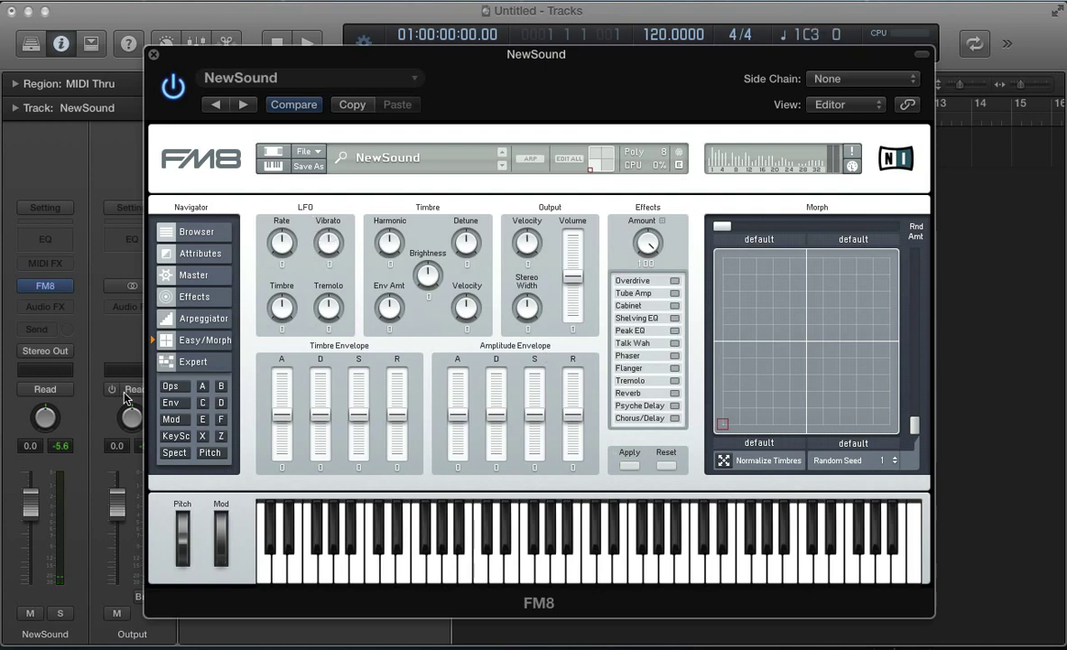
pyautogui.click(171, 389)
pyautogui.click(171, 419)
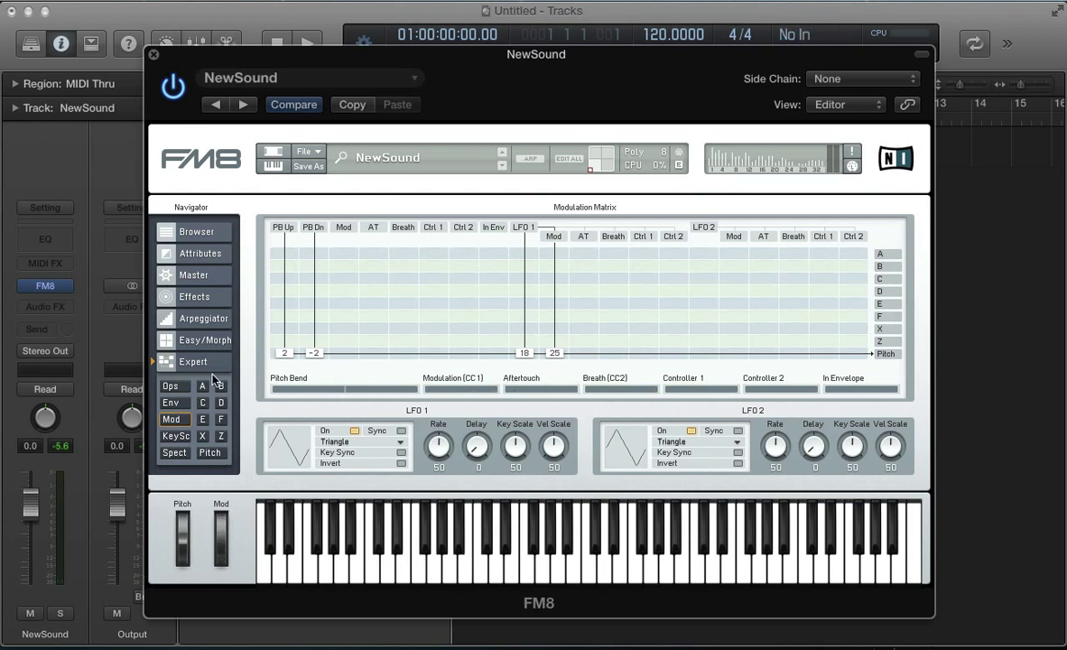
pyautogui.click(174, 386)
# Raise the LFO Tremolo amount to 80, apply it, and check LFO 2's routing in the modulation matrix against the FM matrix carrier
pyautogui.click(196, 339)
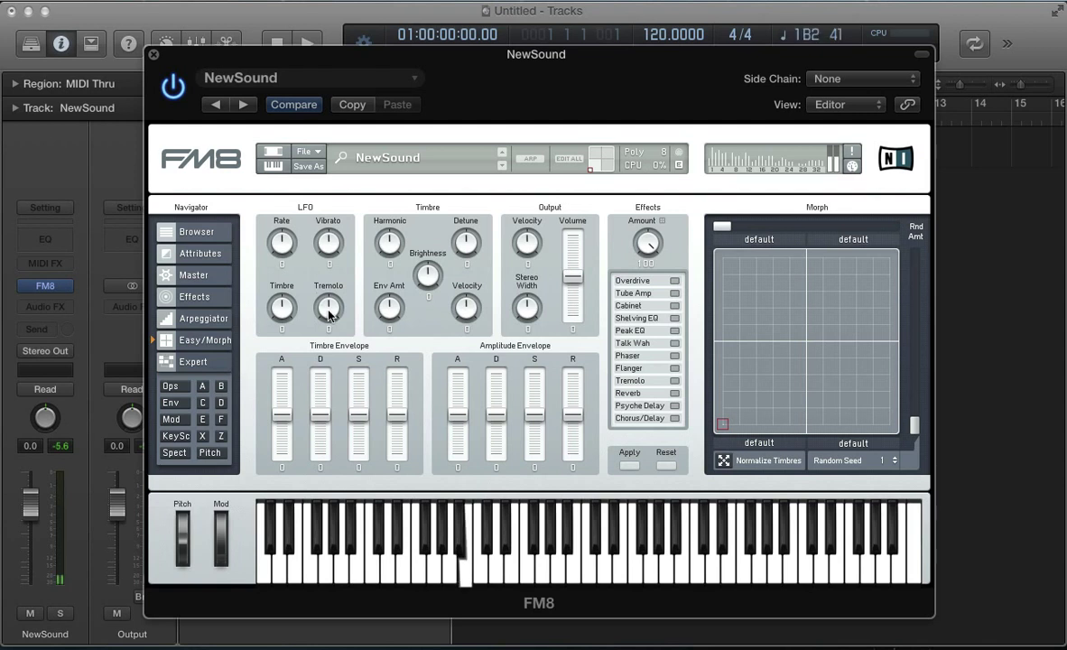
pyautogui.moveTo(326, 311)
pyautogui.mouseDown()
pyautogui.moveTo(321, 262)
pyautogui.moveTo(327, 386)
pyautogui.moveTo(308, 301)
pyautogui.moveTo(307, 316)
pyautogui.mouseUp()
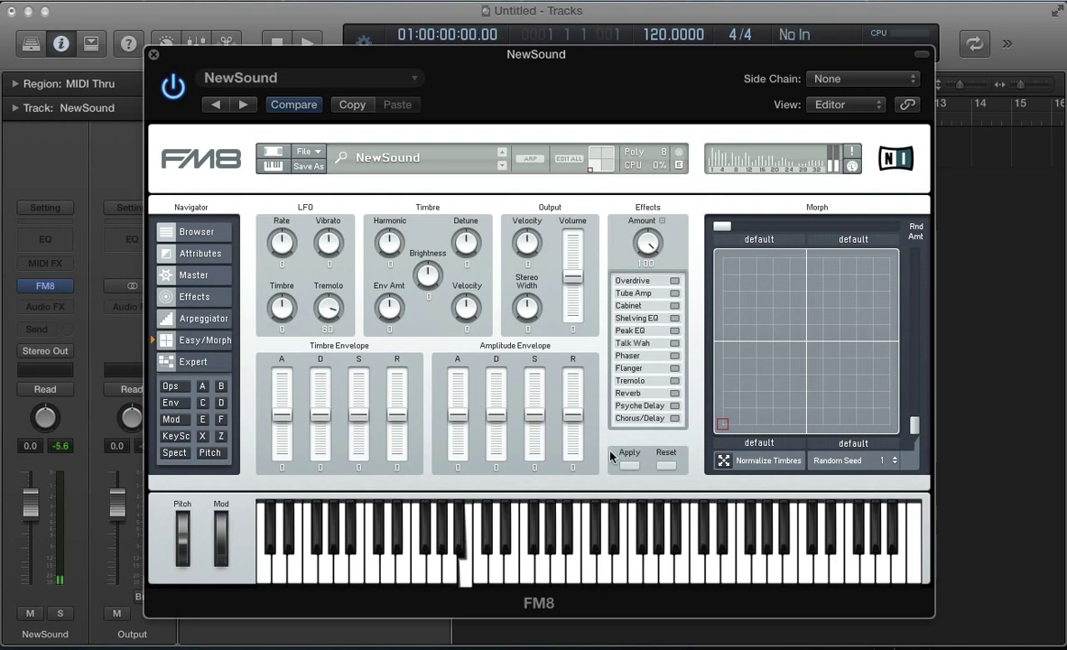
pyautogui.click(622, 466)
pyautogui.click(172, 419)
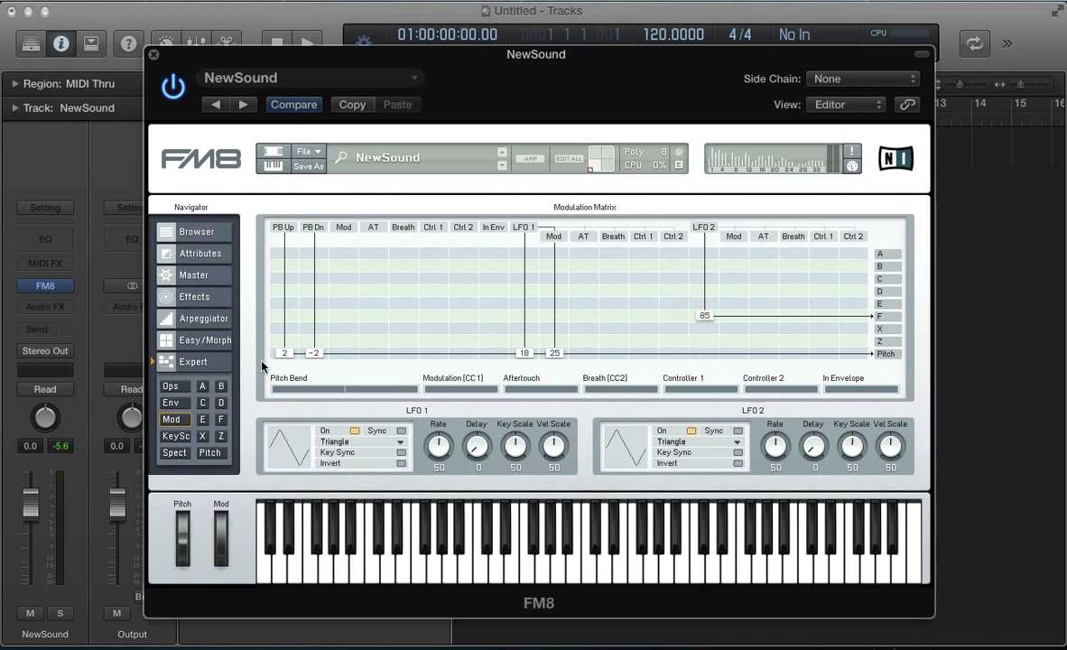
pyautogui.click(171, 385)
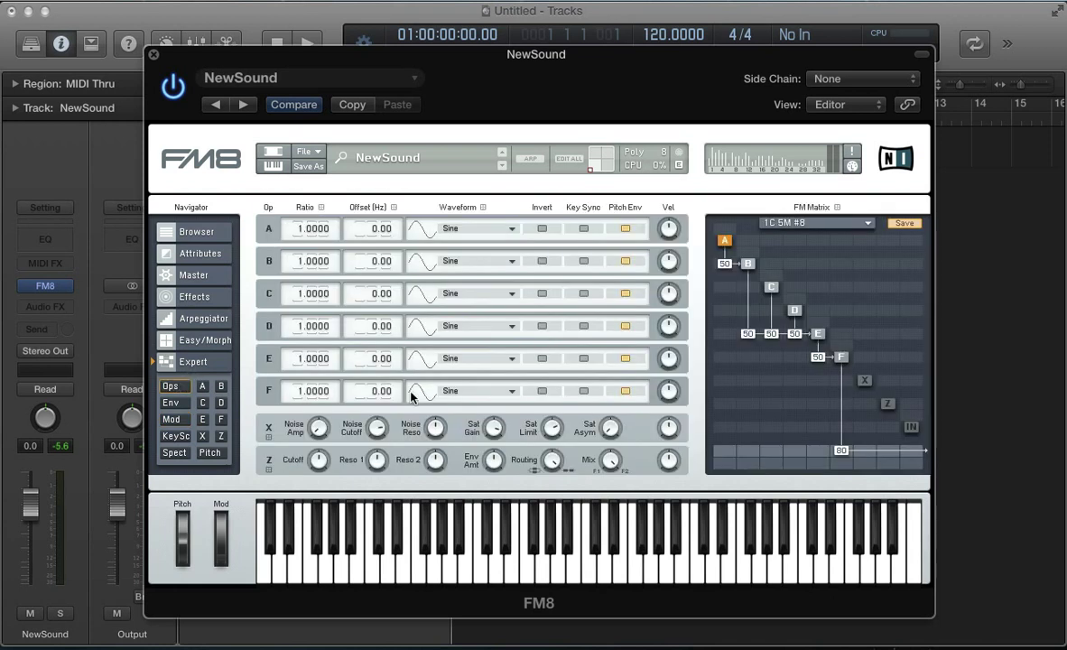
pyautogui.click(180, 339)
pyautogui.click(186, 322)
pyautogui.click(170, 419)
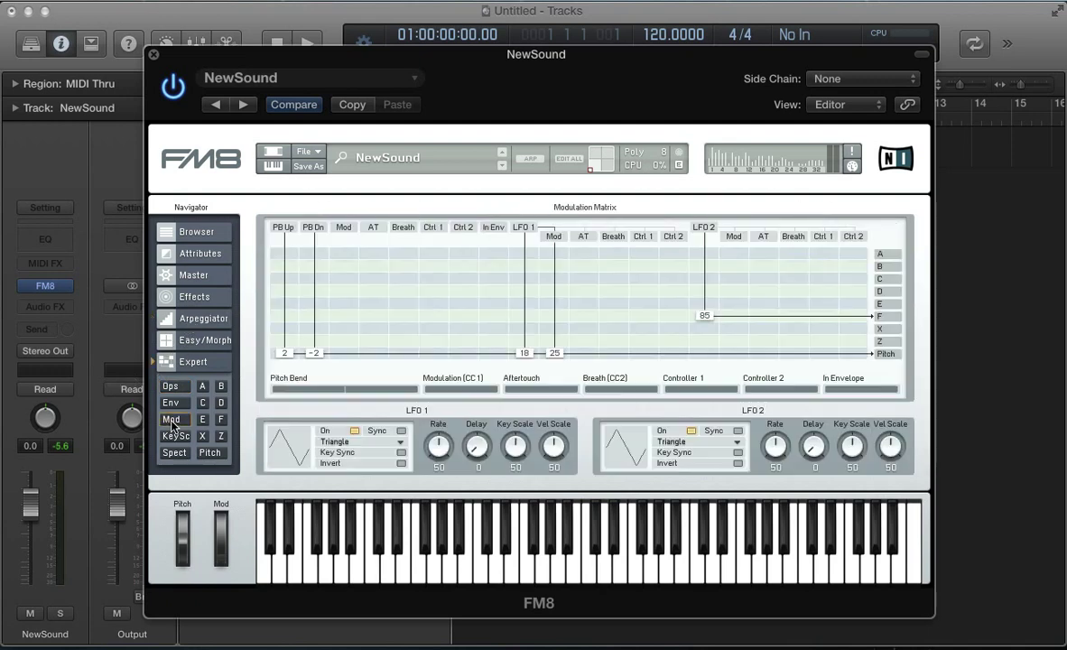
# Enable Sync and Key Sync for LFO 2, set its Key Scale and Vel Scale to 0, and set its Rate to 68
pyautogui.click(738, 430)
pyautogui.moveTo(775, 445); pyautogui.dragTo(776, 416)
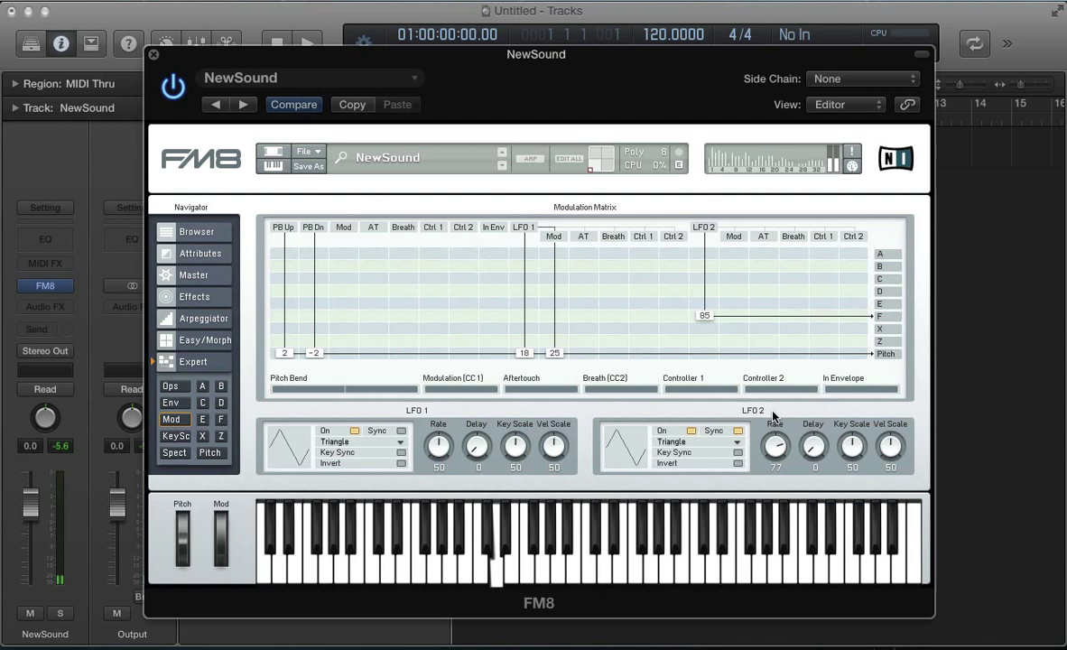
pyautogui.click(737, 452)
pyautogui.moveTo(855, 458); pyautogui.dragTo(853, 523)
pyautogui.moveTo(891, 449); pyautogui.dragTo(874, 526)
pyautogui.moveTo(772, 451)
pyautogui.mouseDown()
pyautogui.moveTo(774, 515)
pyautogui.moveTo(758, 460)
pyautogui.mouseUp()
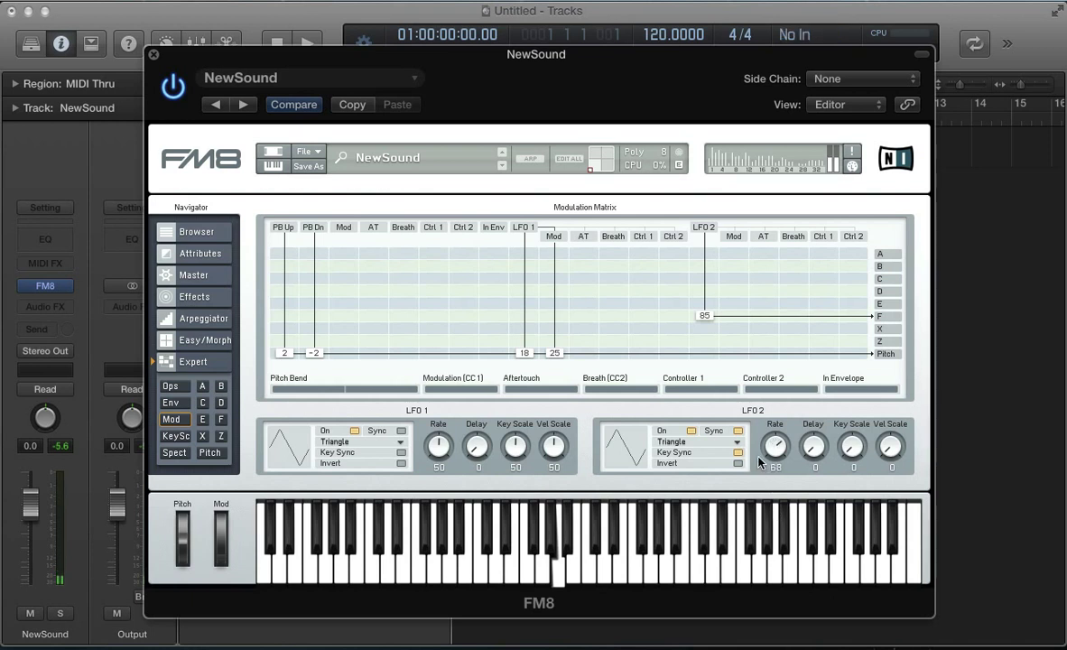
# Create a new blank sound and load the 1C 5M #4 preset into its FM matrix
pyautogui.click(170, 387)
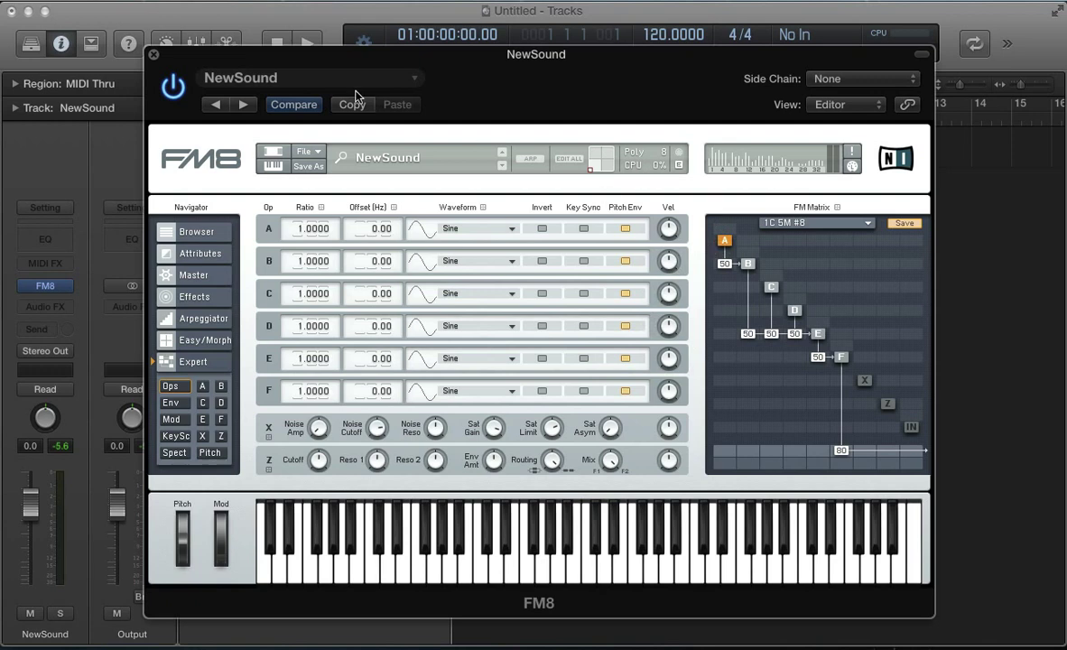
pyautogui.click(307, 152)
pyautogui.click(316, 161)
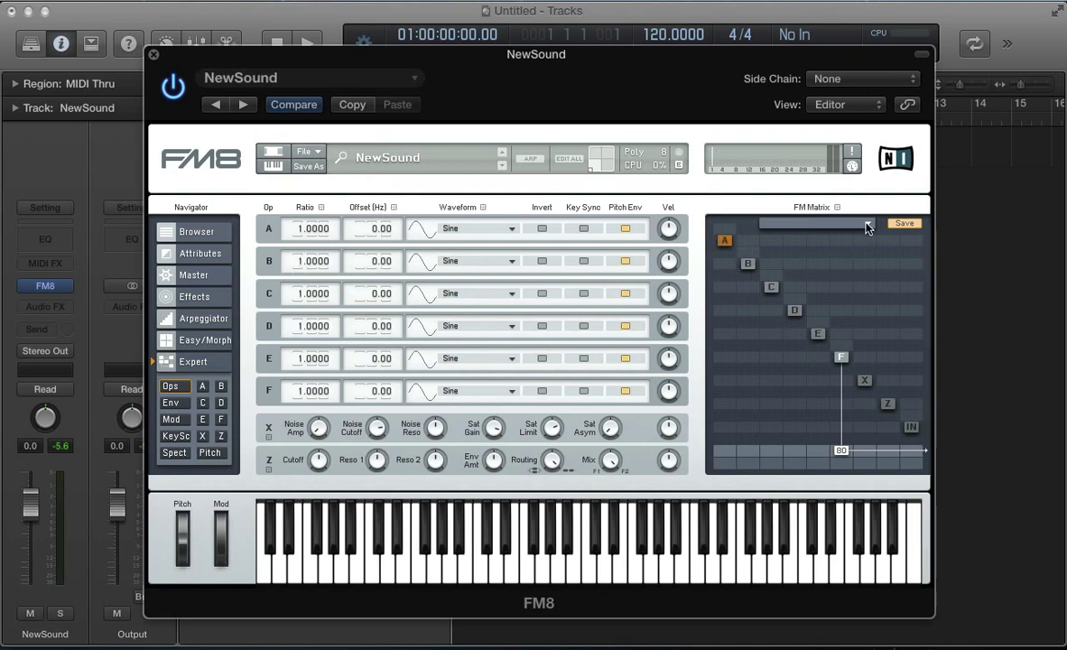
pyautogui.click(817, 223)
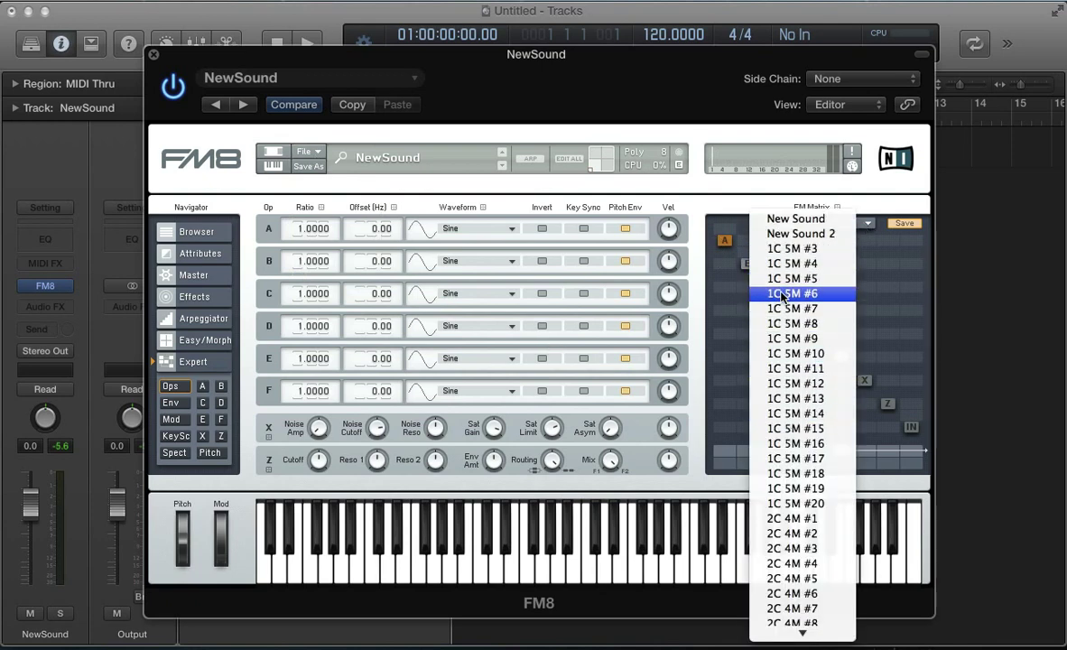
pyautogui.click(779, 265)
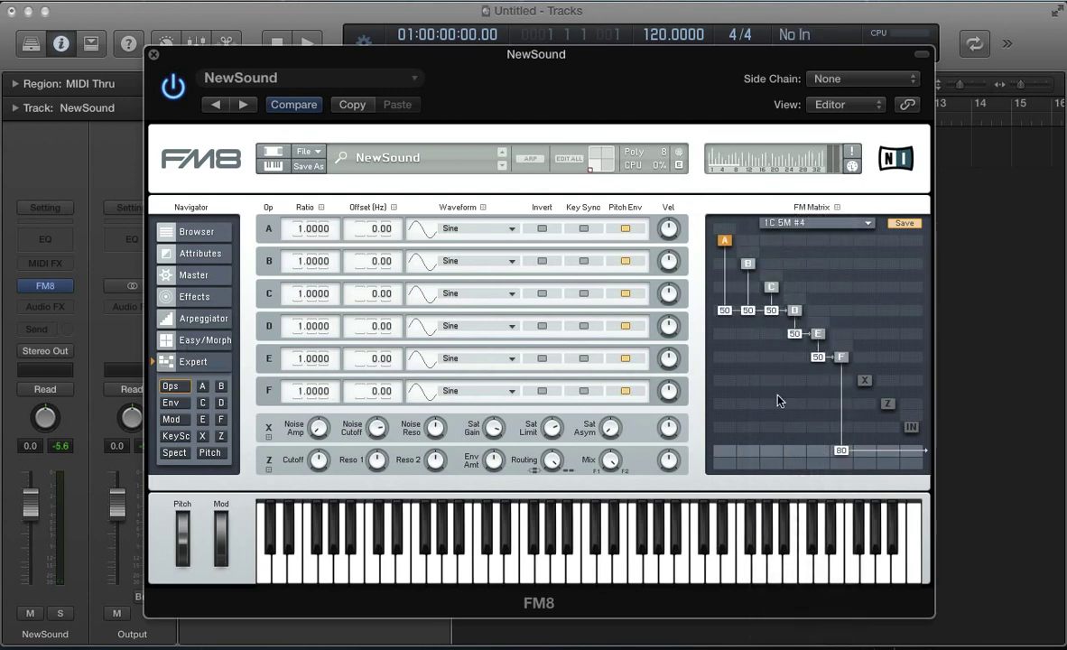
pyautogui.click(199, 349)
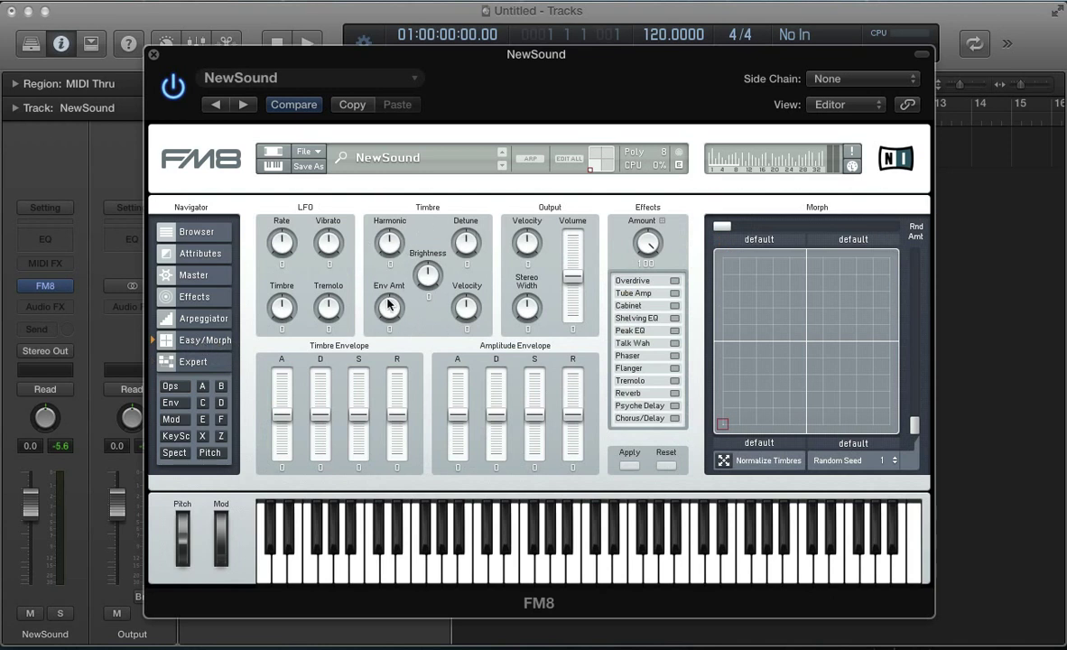
pyautogui.click(190, 362)
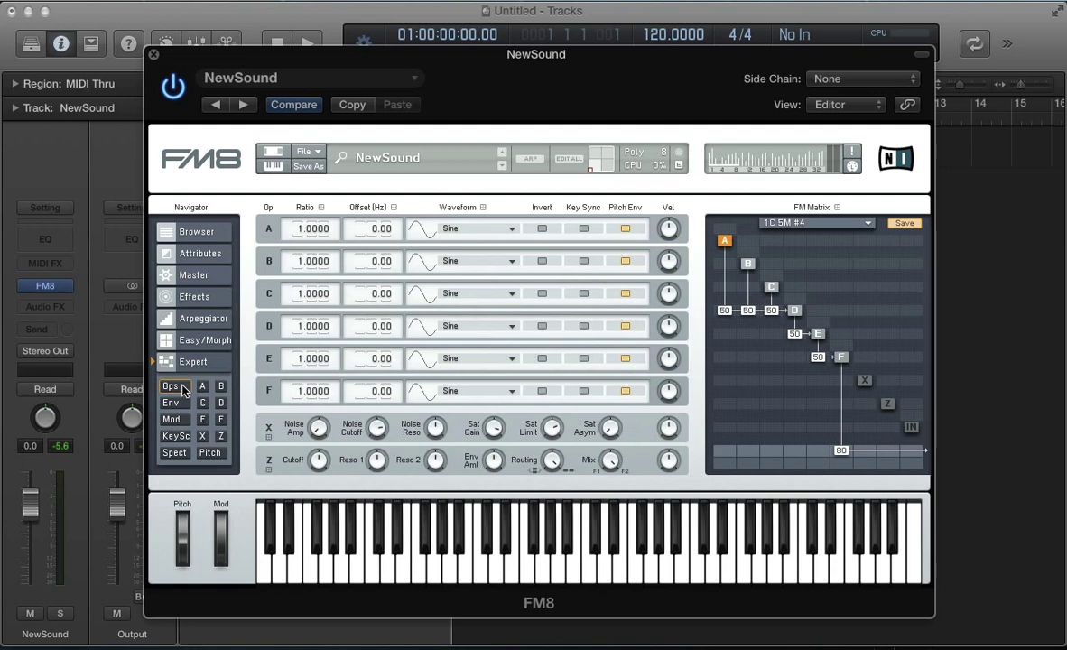